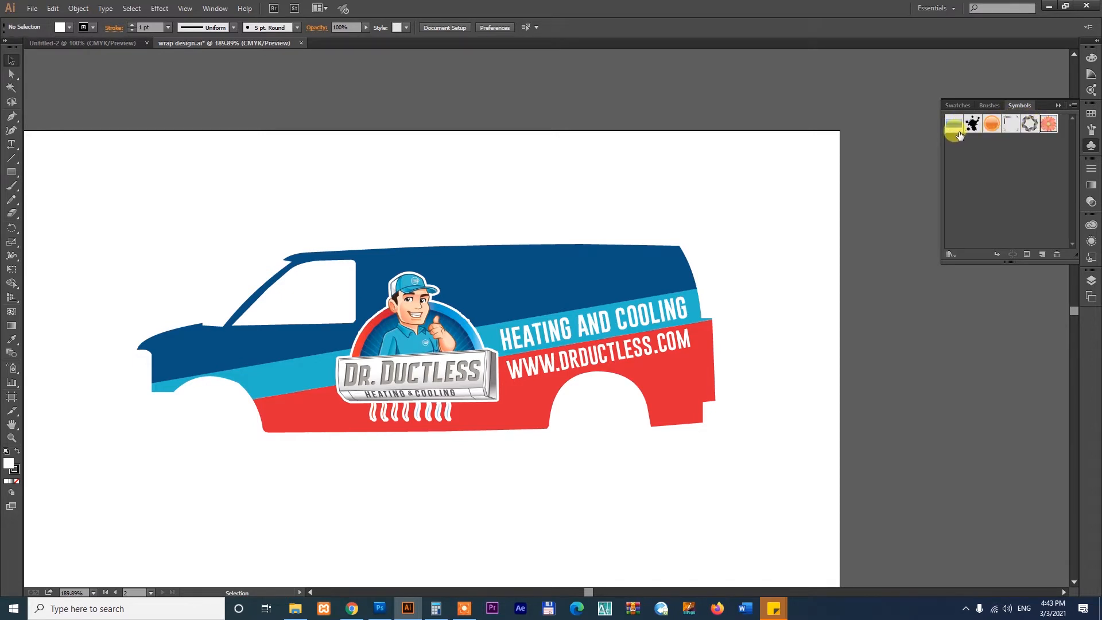
- Open the Arrows symbol library, move its panel clear of the van, and enlarge it to show all the arrows
left_click(949, 255)
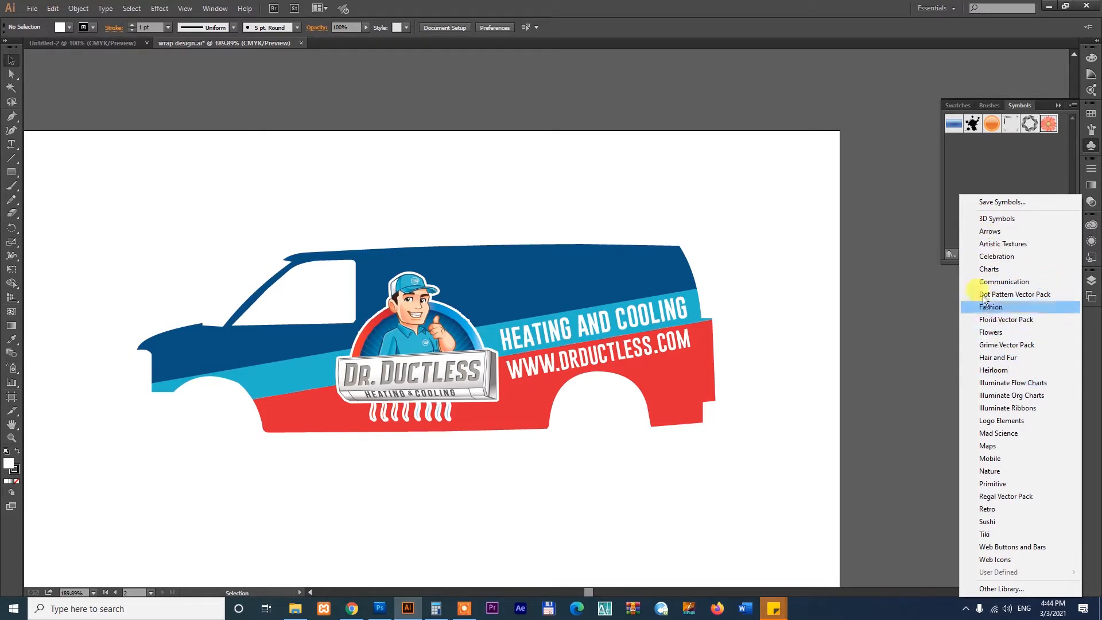
left_click(991, 232)
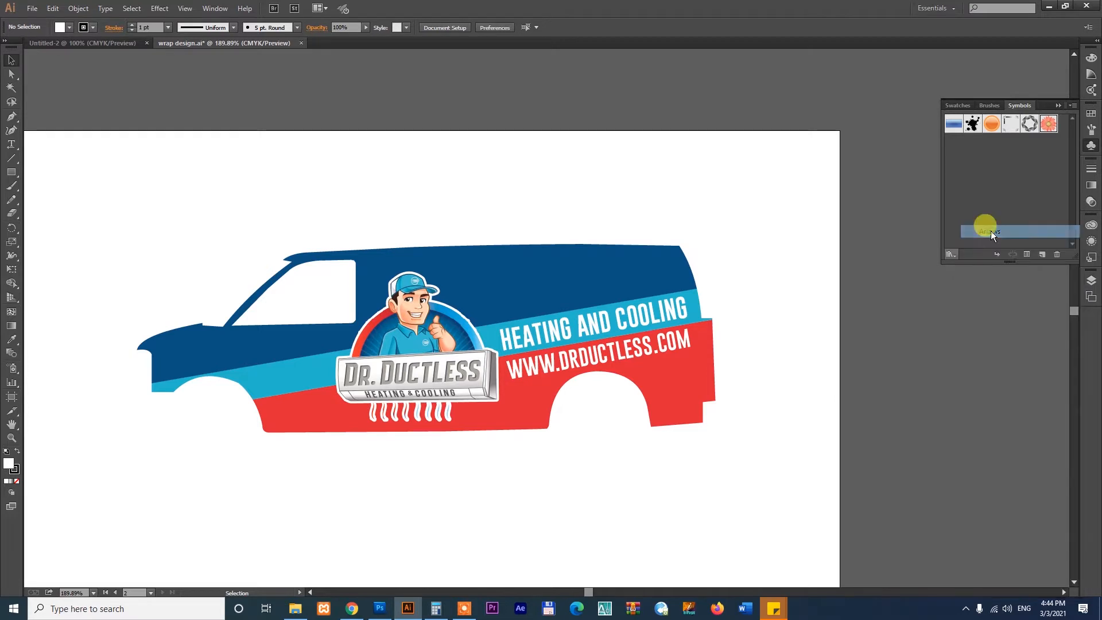
left_click_drag(543, 272, 660, 73)
left_click_drag(727, 149, 786, 200)
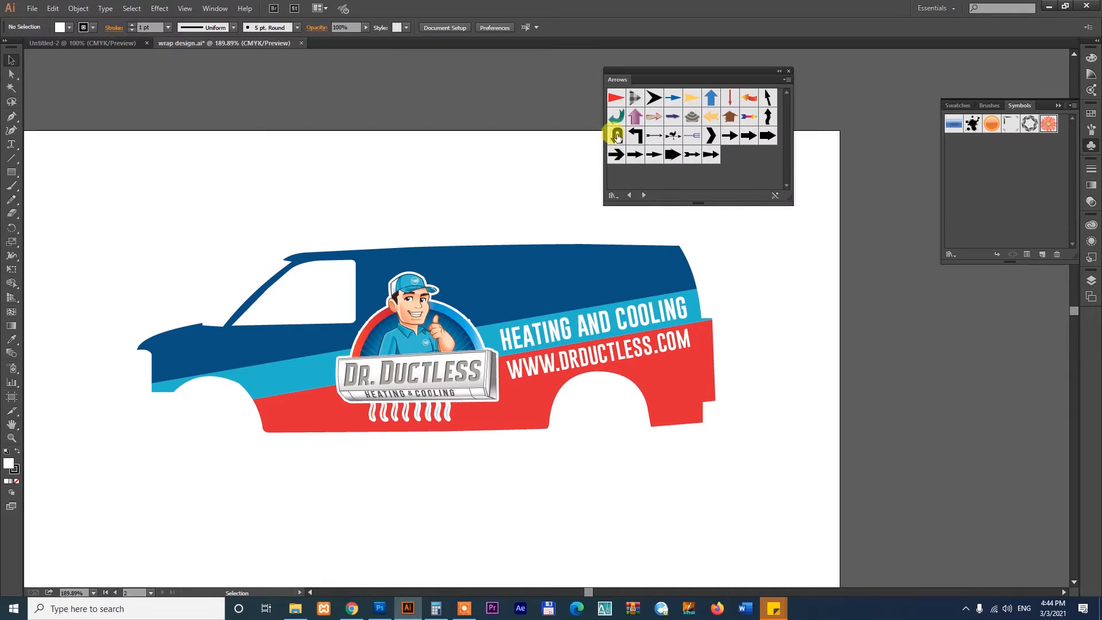
- Place the black U-turn arrow and the teal curved arrow symbols on the artboard above the van
left_click_drag(761, 340, 801, 349)
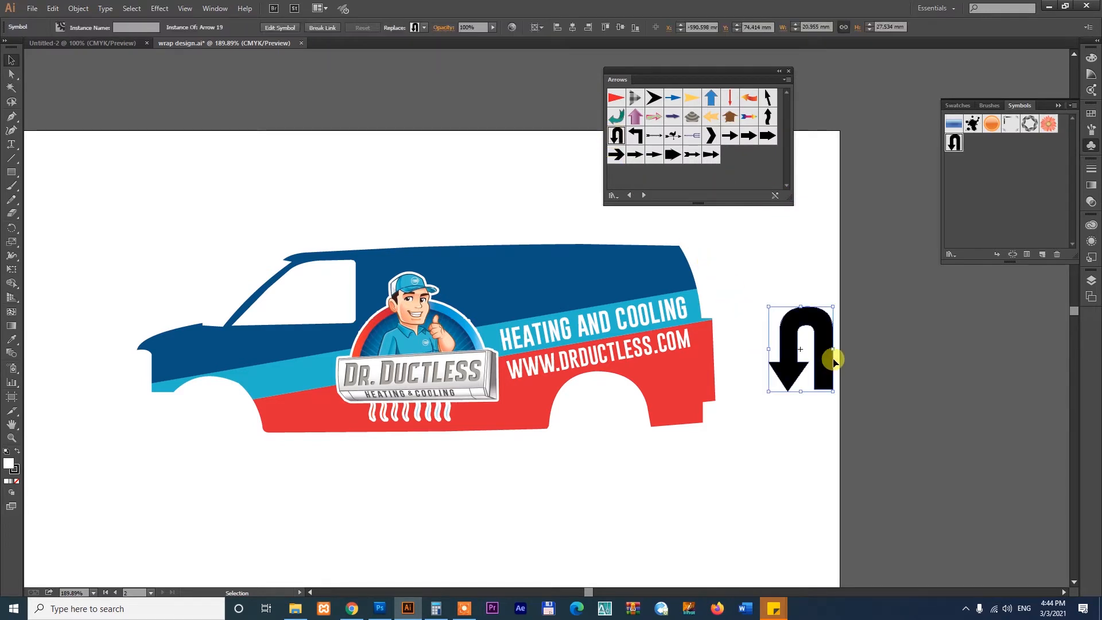
left_click_drag(819, 312, 249, 161)
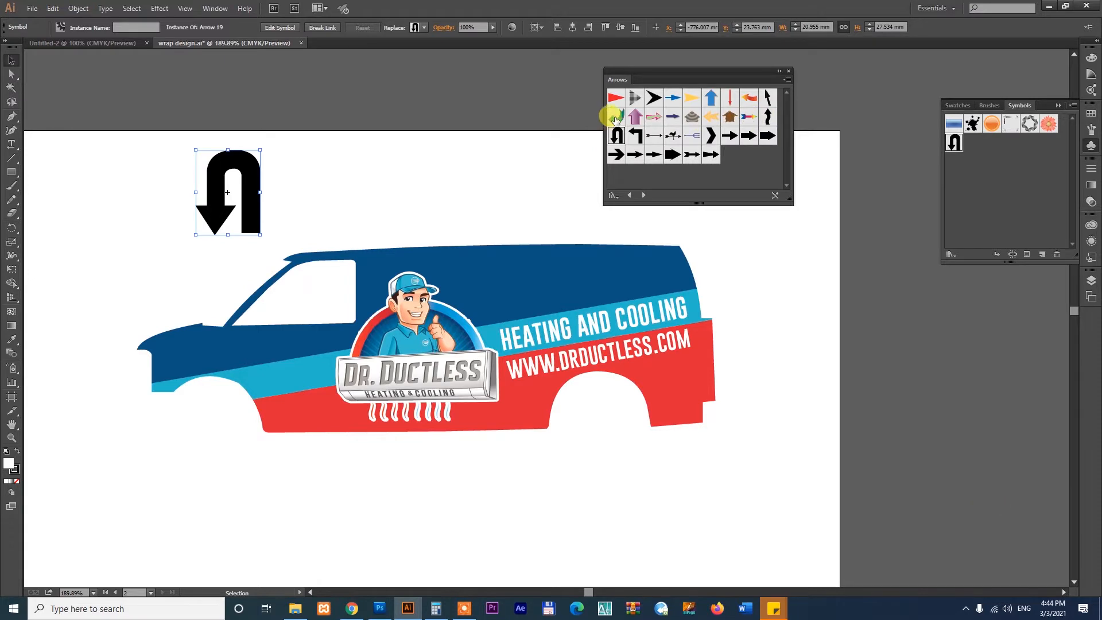
left_click_drag(789, 323, 326, 202)
- Delete the two placed arrow symbols from the artboard
key("Delete")
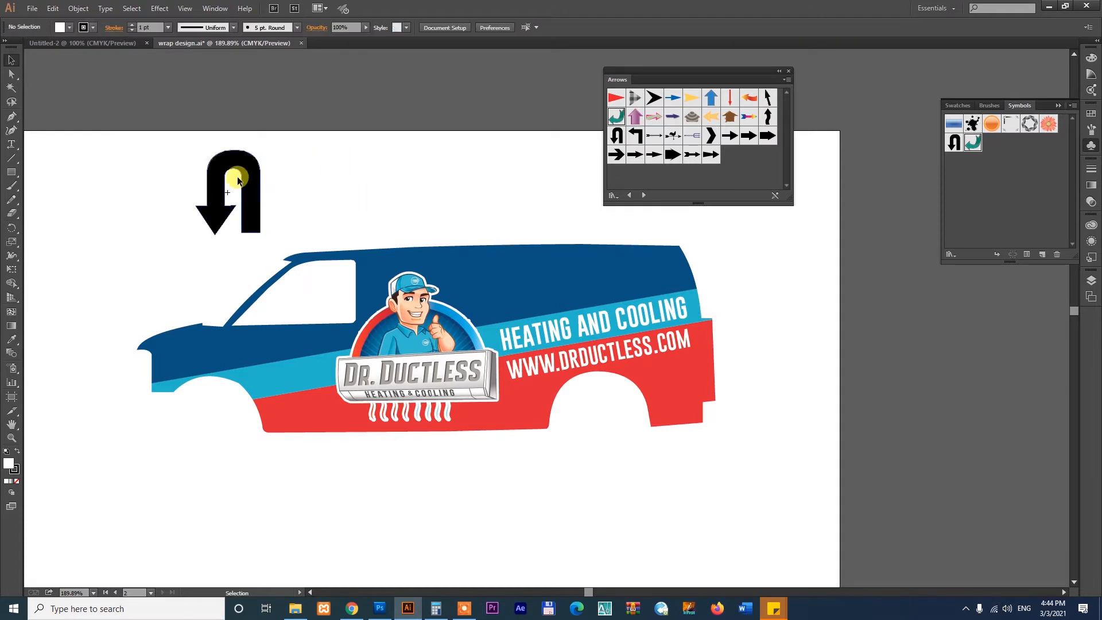
left_click(255, 163)
key("Delete")
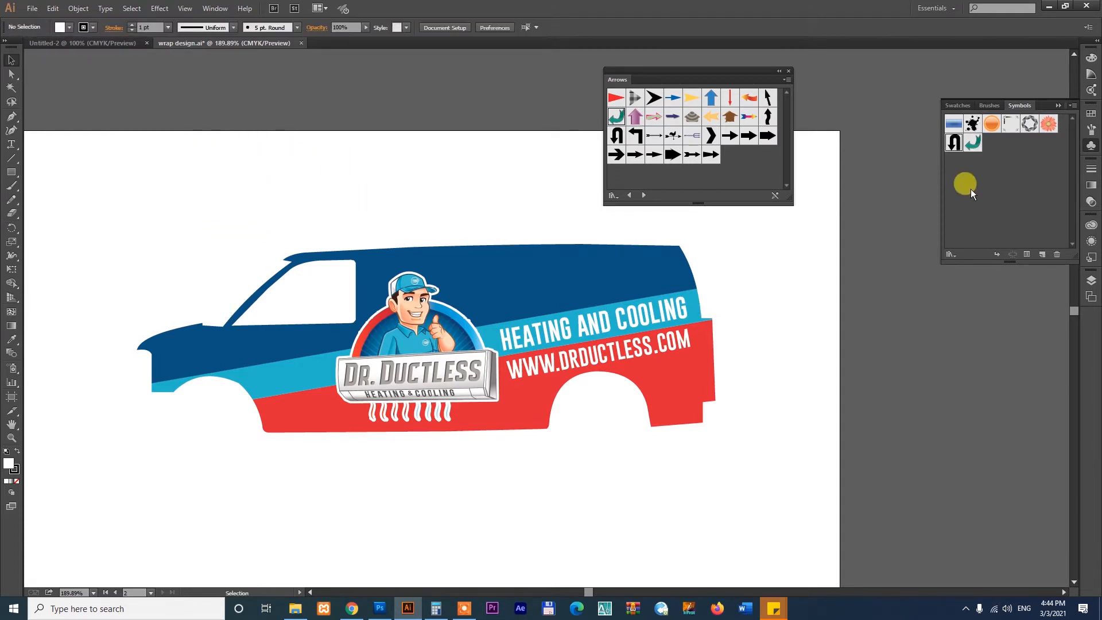
- Open the Nature symbol library and browse its symbols
left_click(951, 254)
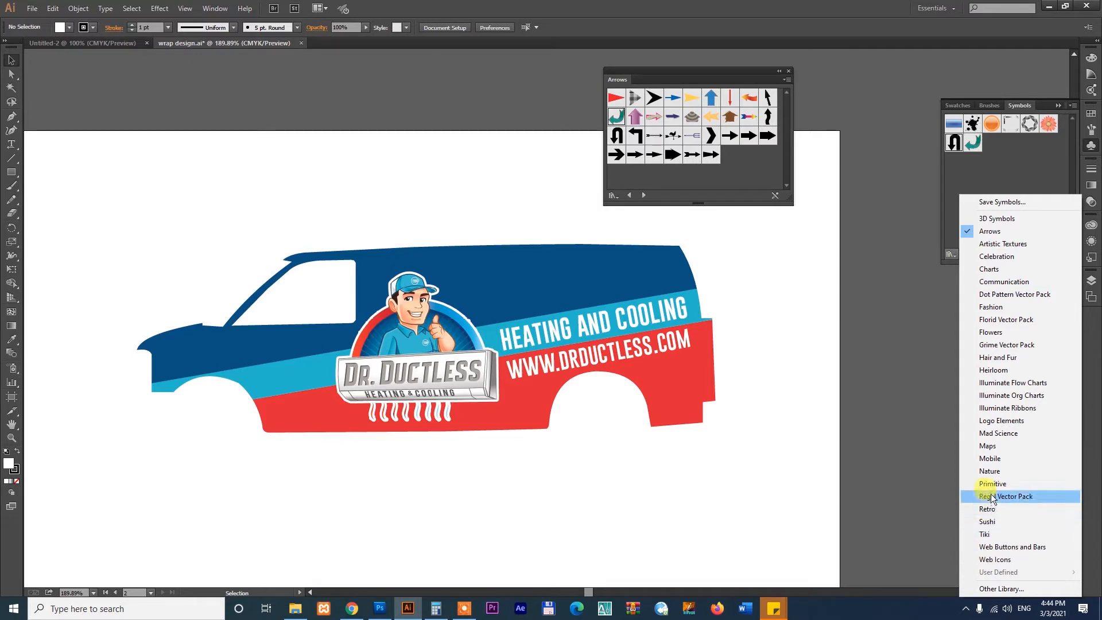
left_click(990, 471)
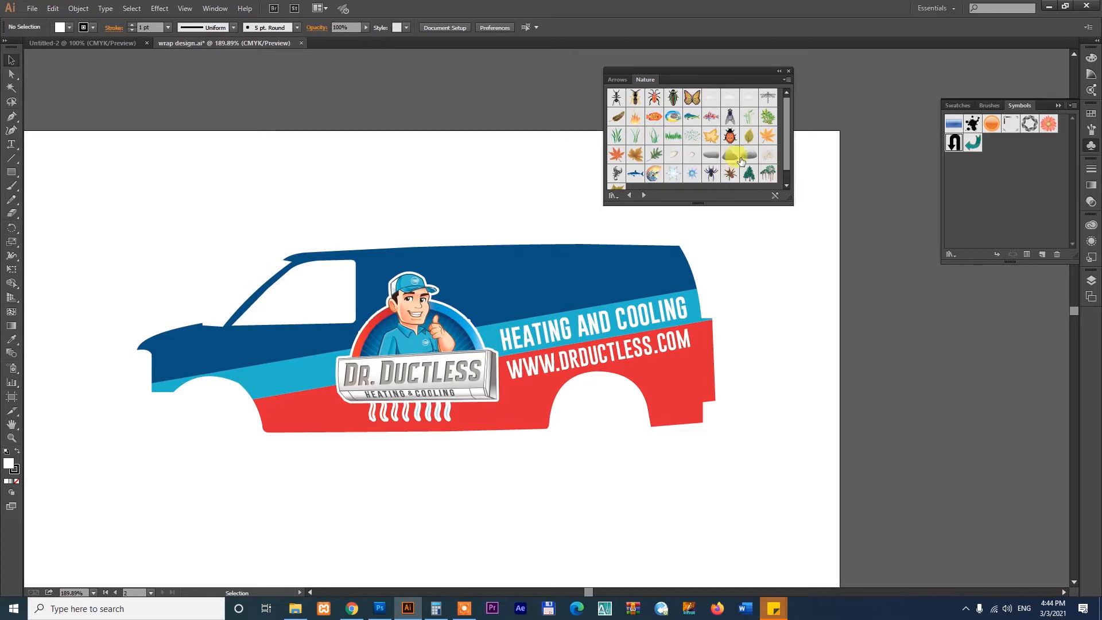
scroll(707, 140, "down", 1)
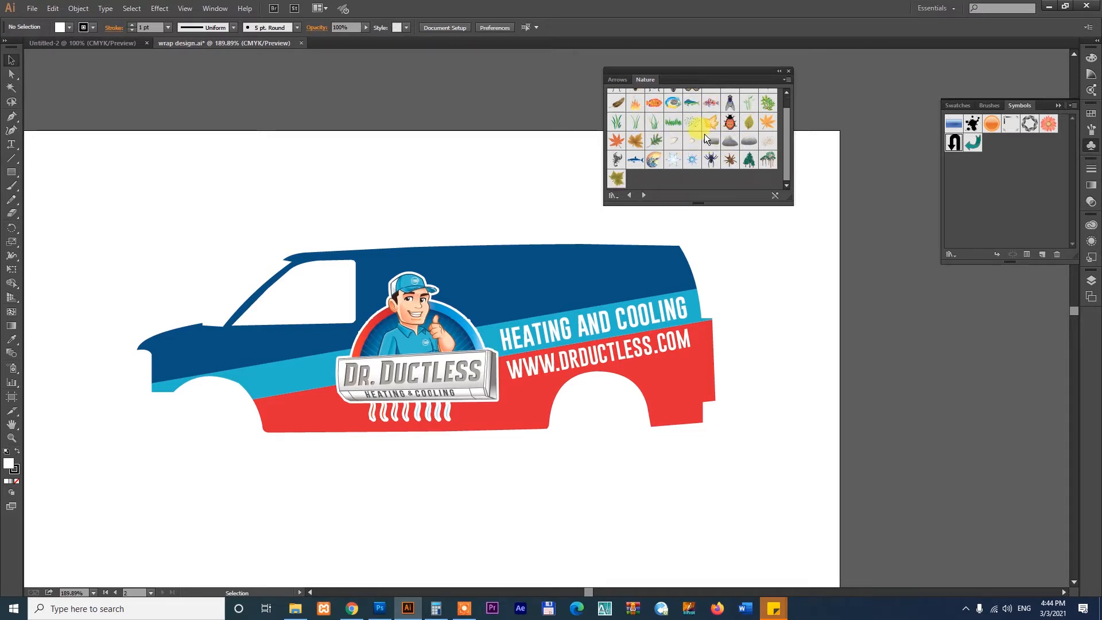
scroll(706, 139, "up", 1)
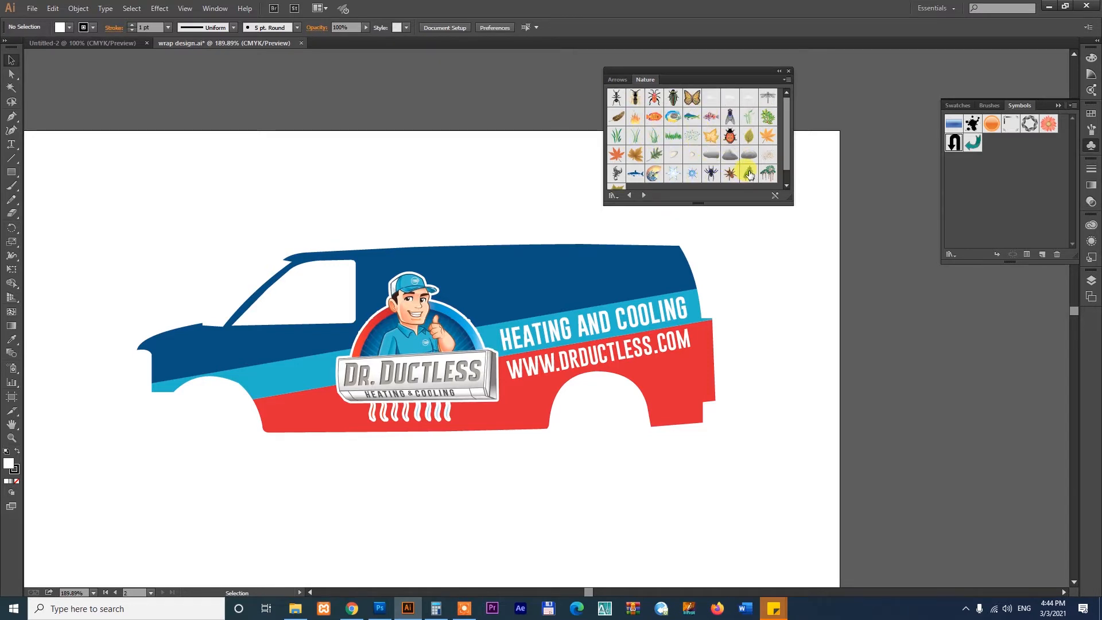
- Place the pine tree, rock, oak leaf, snowflake, spider and two fish symbols from the Nature library around the van
left_click_drag(749, 174, 873, 288)
left_click(500, 486)
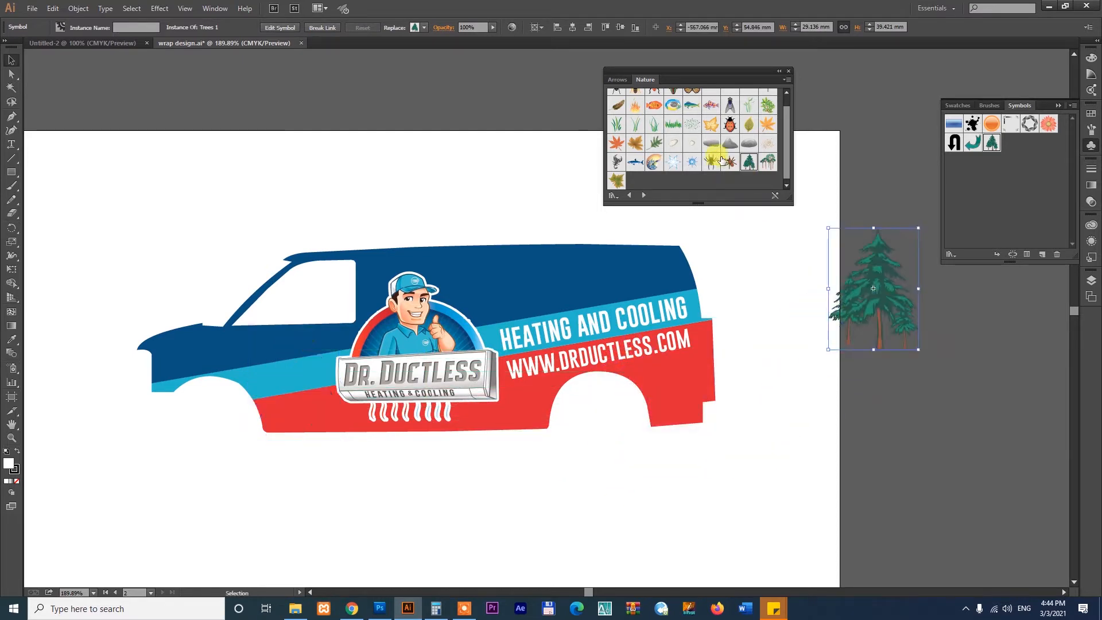
left_click_drag(706, 150, 416, 176)
left_click_drag(654, 144, 523, 184)
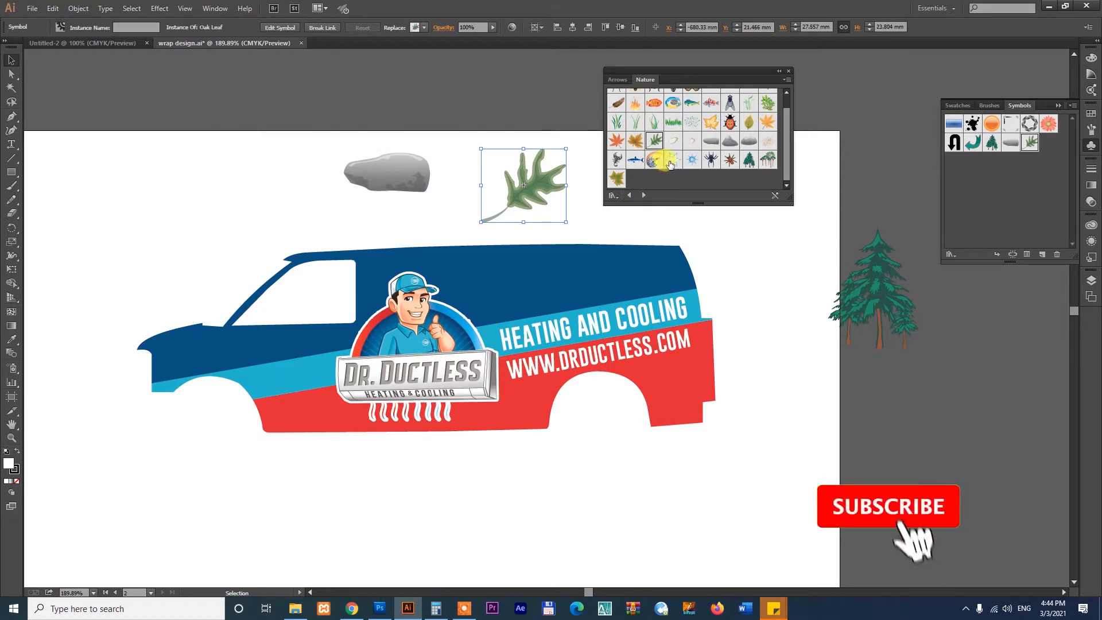
left_click_drag(673, 160, 747, 241)
left_click_drag(714, 159, 791, 386)
left_click(799, 395)
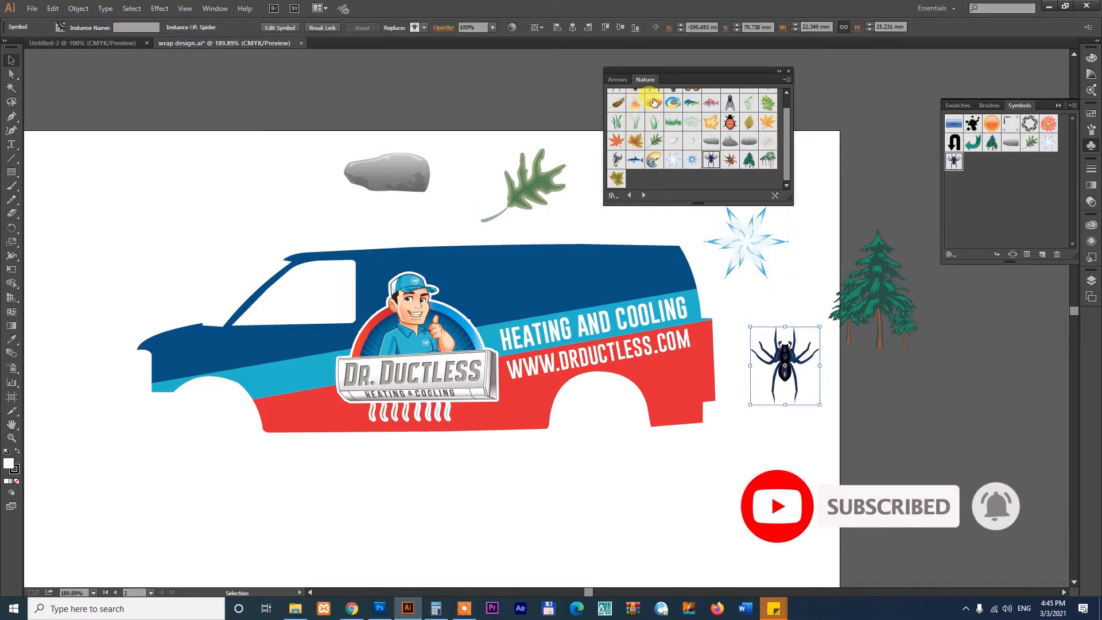
left_click_drag(653, 103, 227, 211)
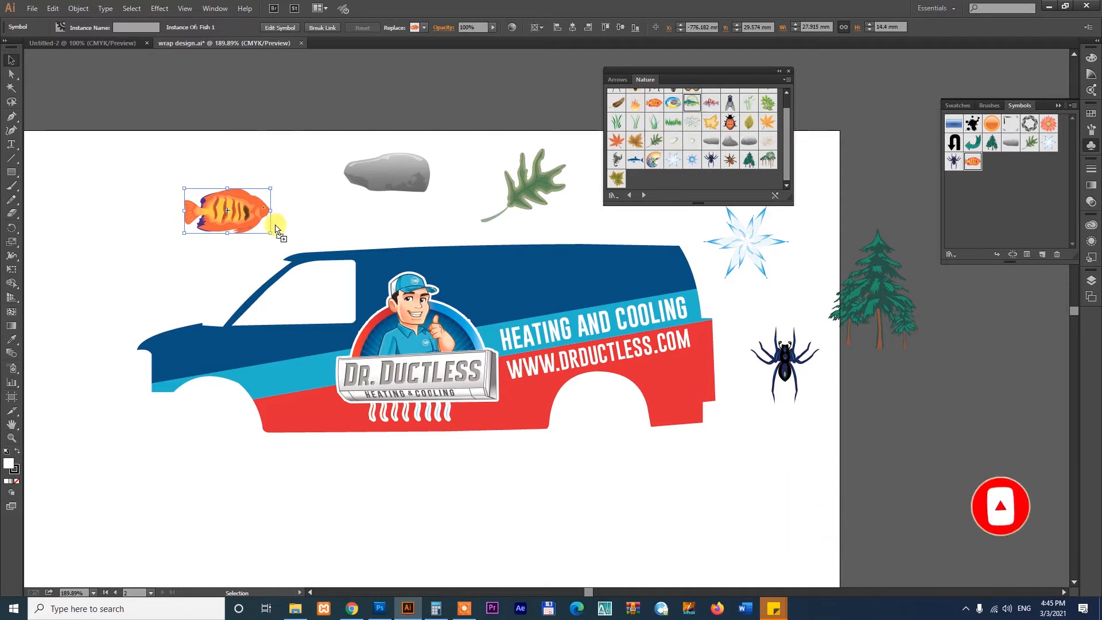
left_click_drag(692, 102, 74, 270)
left_click(442, 502)
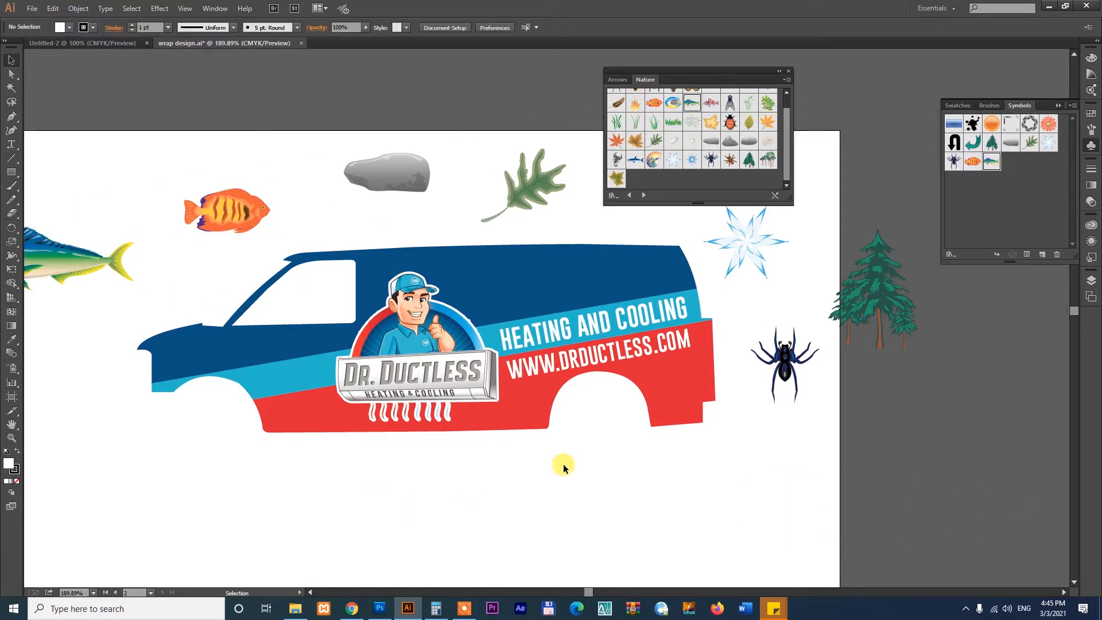
- Delete all the nature symbols placed around the van and close the symbol library panel
left_click_drag(590, 350, 690, 454)
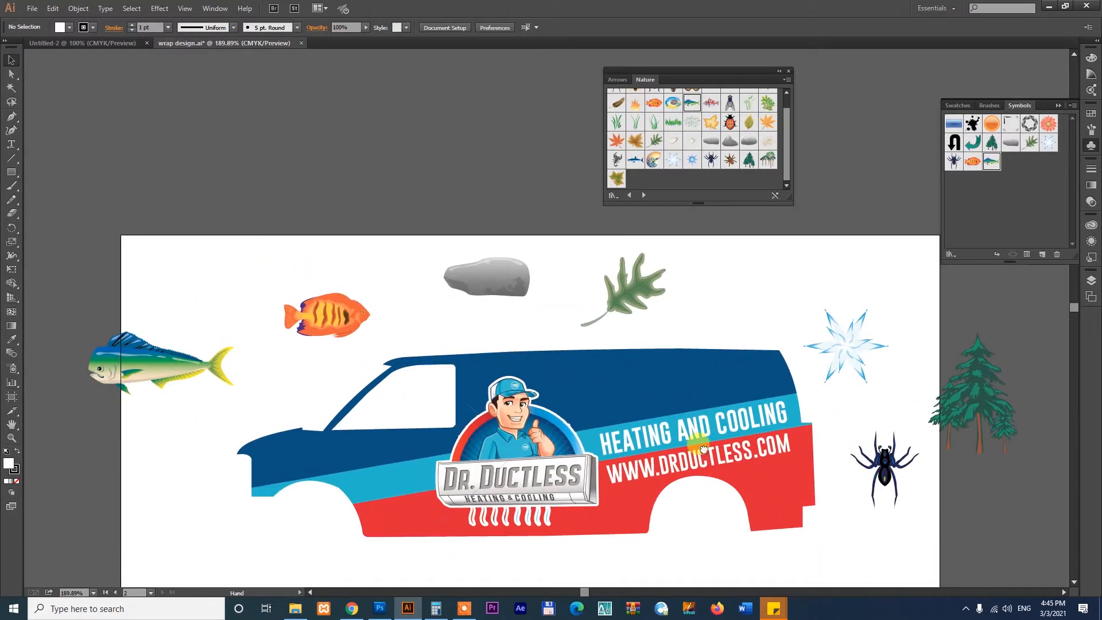
left_click(191, 370)
key("Delete")
left_click(321, 321)
key("Delete")
left_click(498, 277)
key("Delete")
left_click(635, 281)
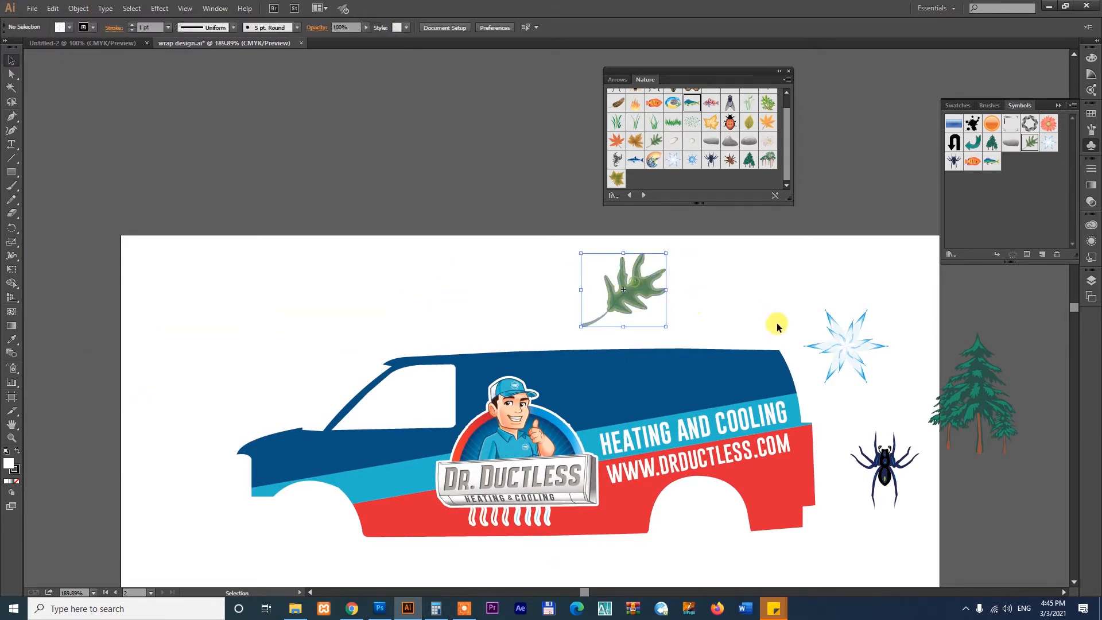
key("Delete")
left_click(847, 344)
key("Delete")
left_click(976, 396)
key("Delete")
left_click(884, 468)
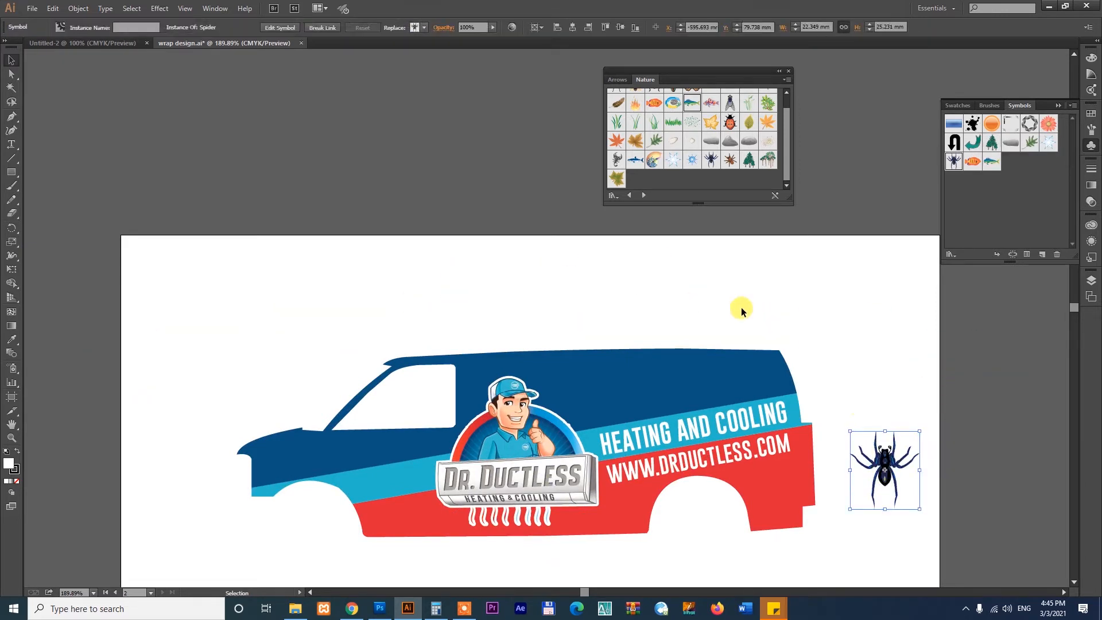
key("Delete")
left_click(790, 72)
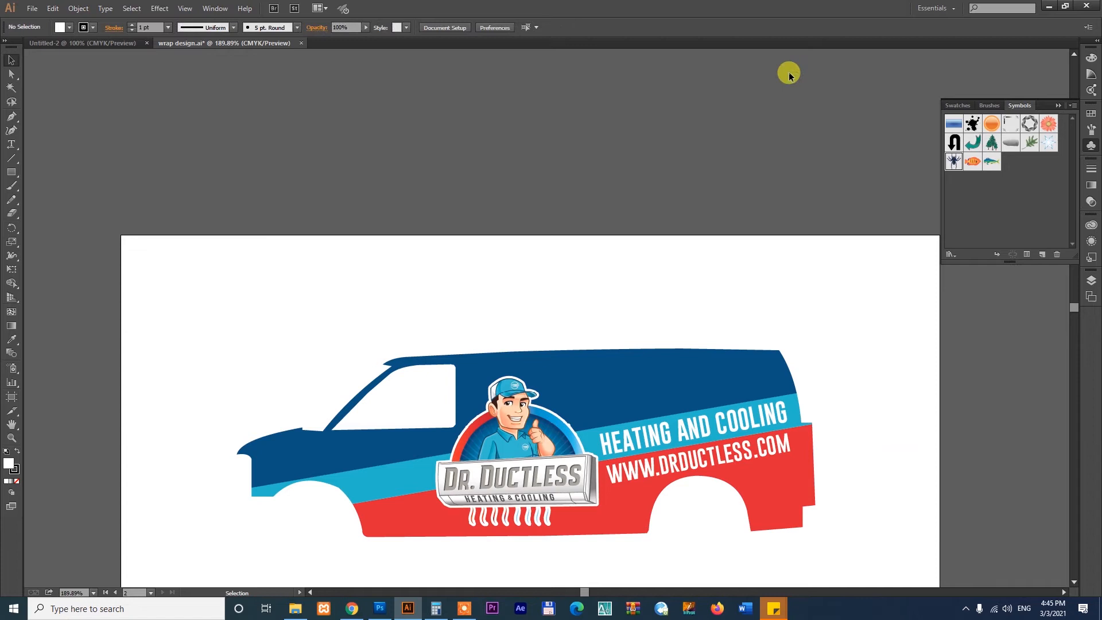
- Open the Dot Pattern Vector Pack symbol library and move its panel closer to the Symbols panel
left_click(952, 254)
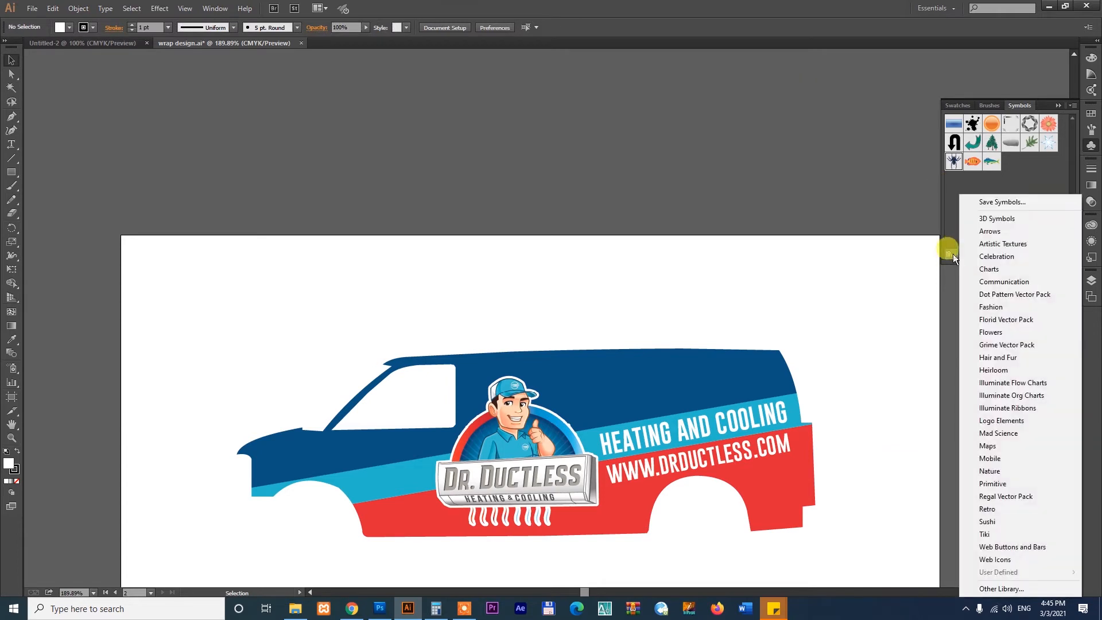
left_click(1004, 295)
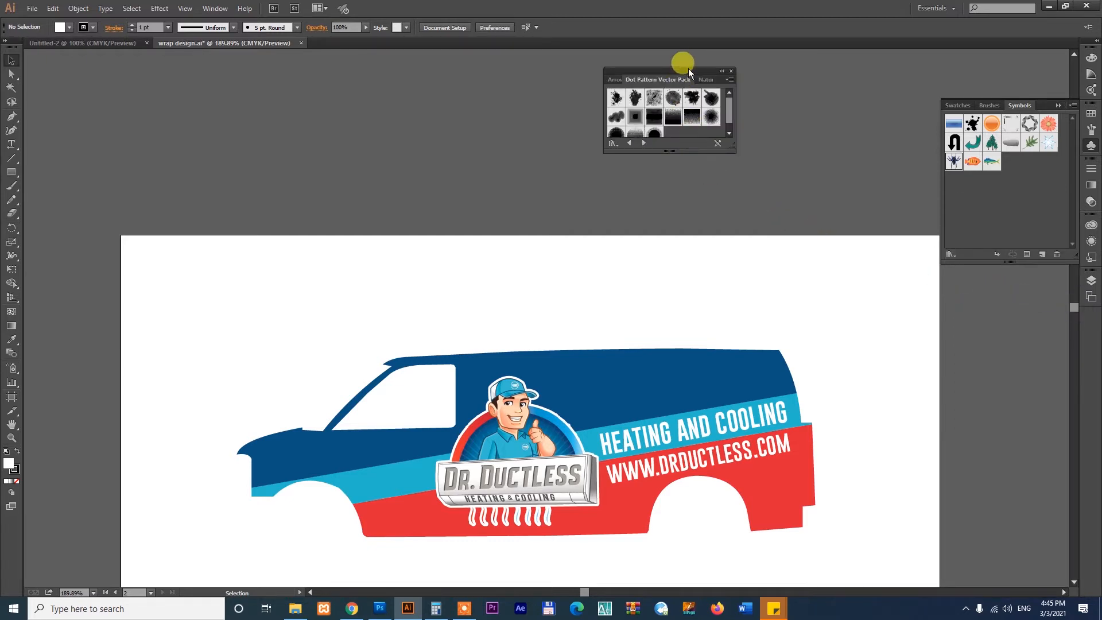
left_click_drag(688, 69, 787, 77)
- Place the round halftone dot pattern symbol and move it onto the empty canvas to the left of the van artboard
left_click_drag(805, 121, 322, 188)
left_click(811, 311)
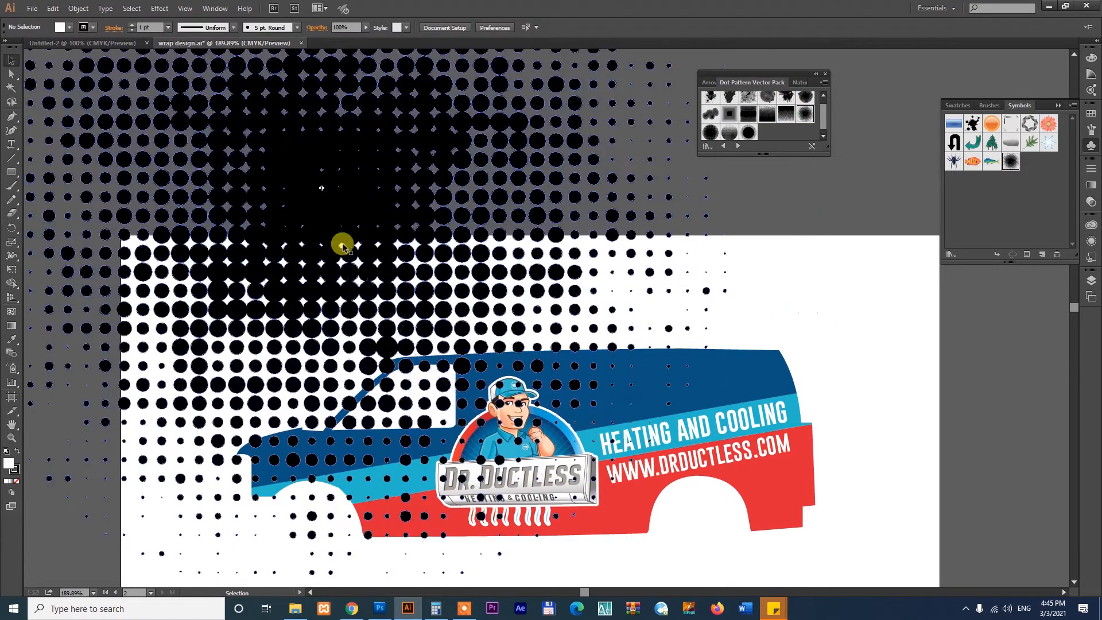
left_click(324, 187)
left_click(942, 385)
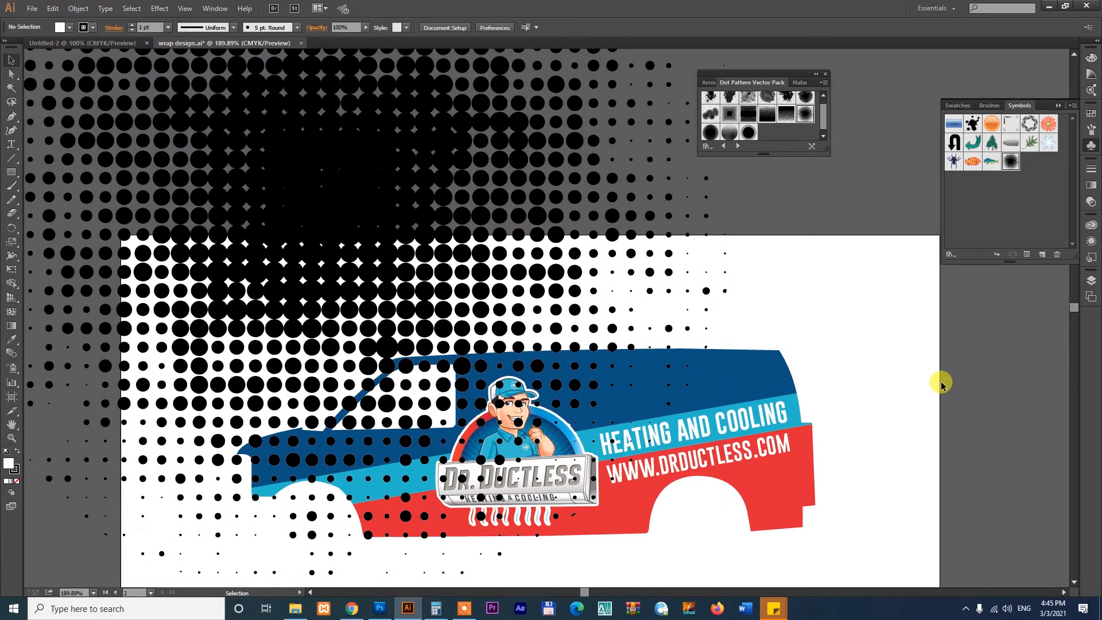
key("ctrl+minus")
key("ctrl+minus")
key("ctrl+minus")
left_click_drag(488, 370, 655, 410)
left_click_drag(659, 275, 317, 299)
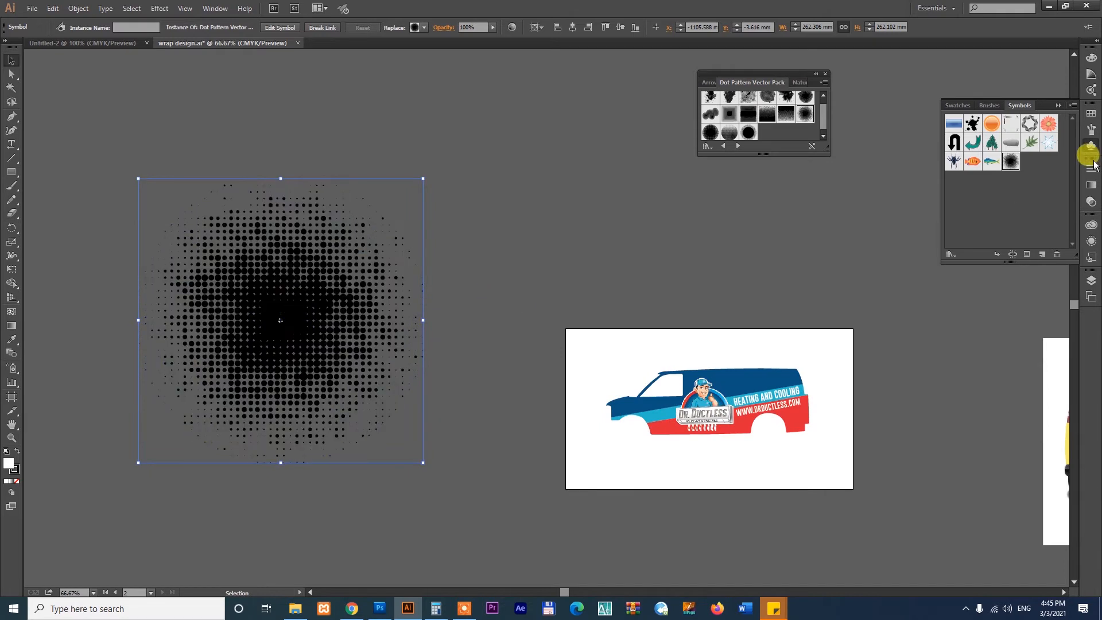
- Try to recolor the dot pattern symbol with the blue swatch
left_click(1090, 116)
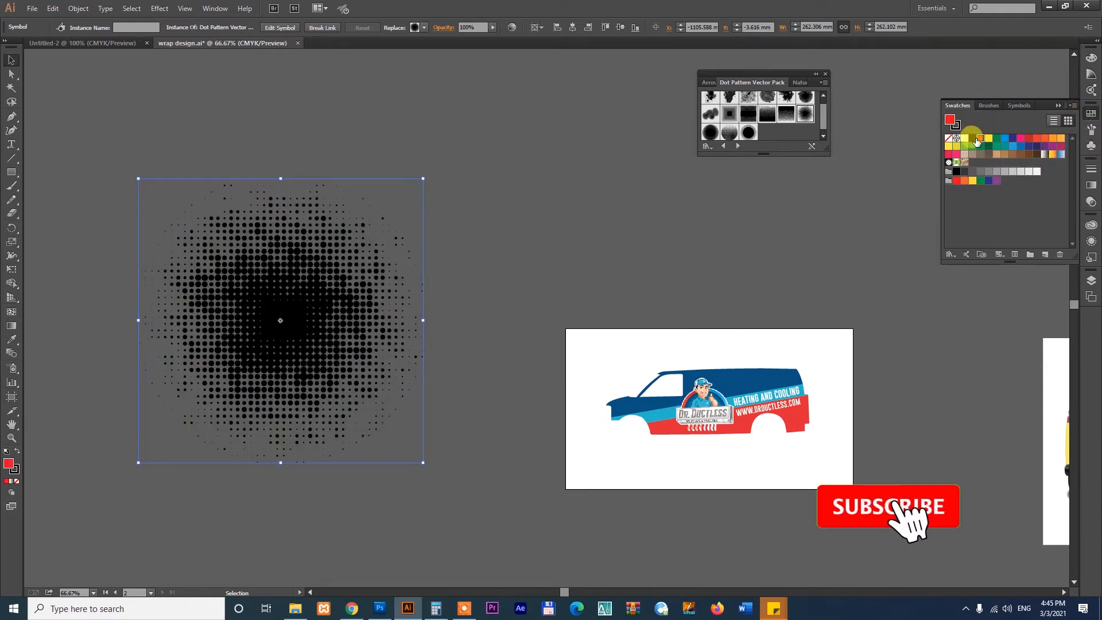
left_click(1005, 138)
left_click_drag(339, 342, 322, 299)
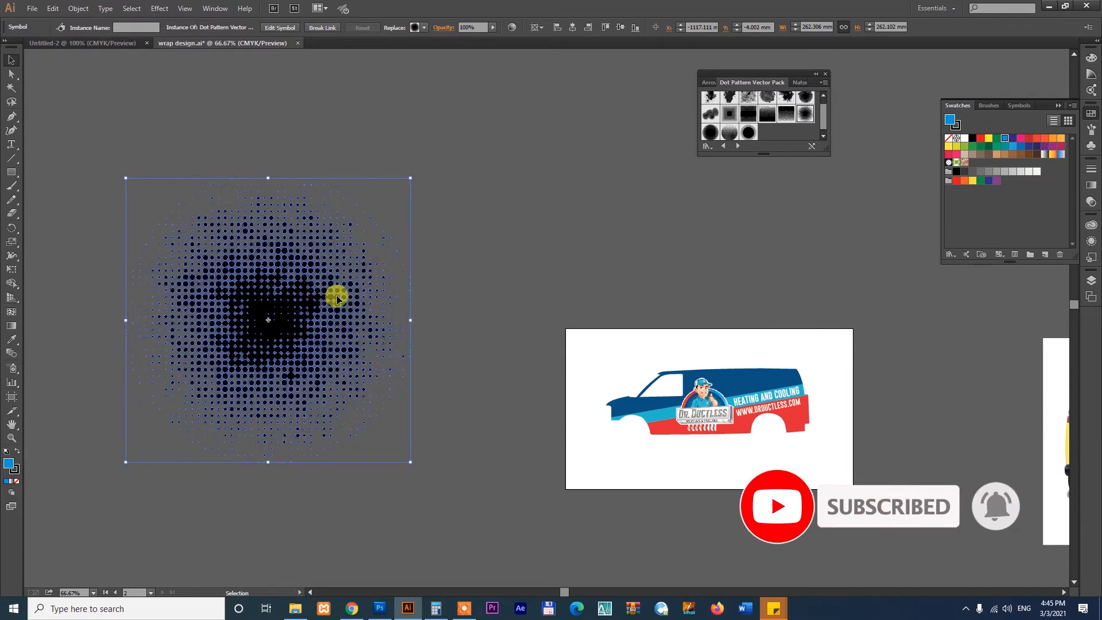
- Expand the dot pattern symbol with Object and Fill enabled, and select a single dot to check it is separate
left_click(76, 8)
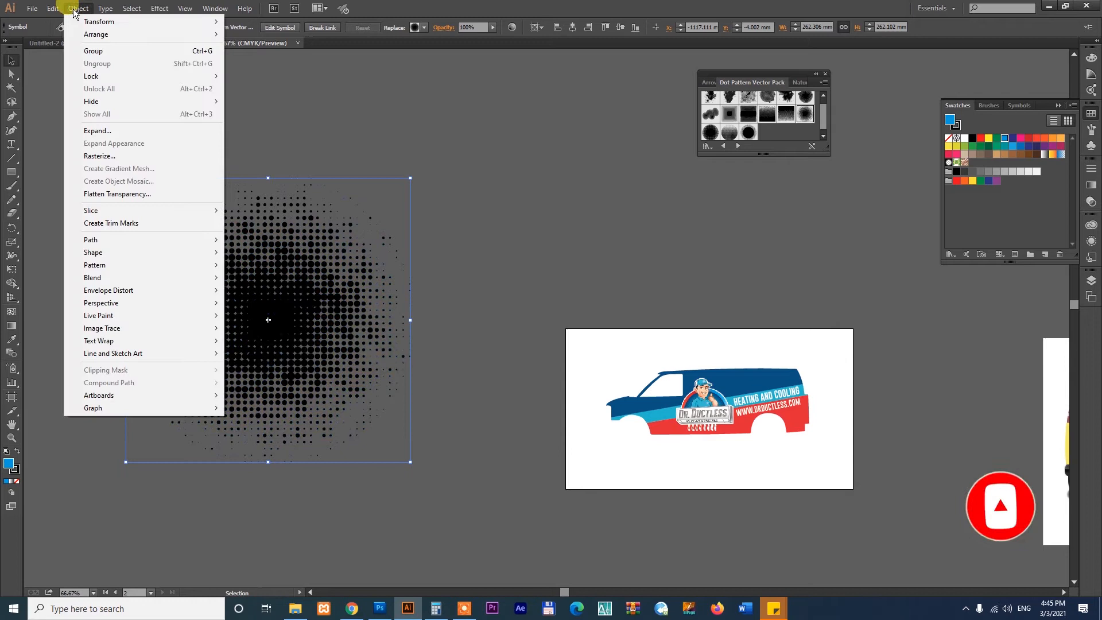
left_click(100, 132)
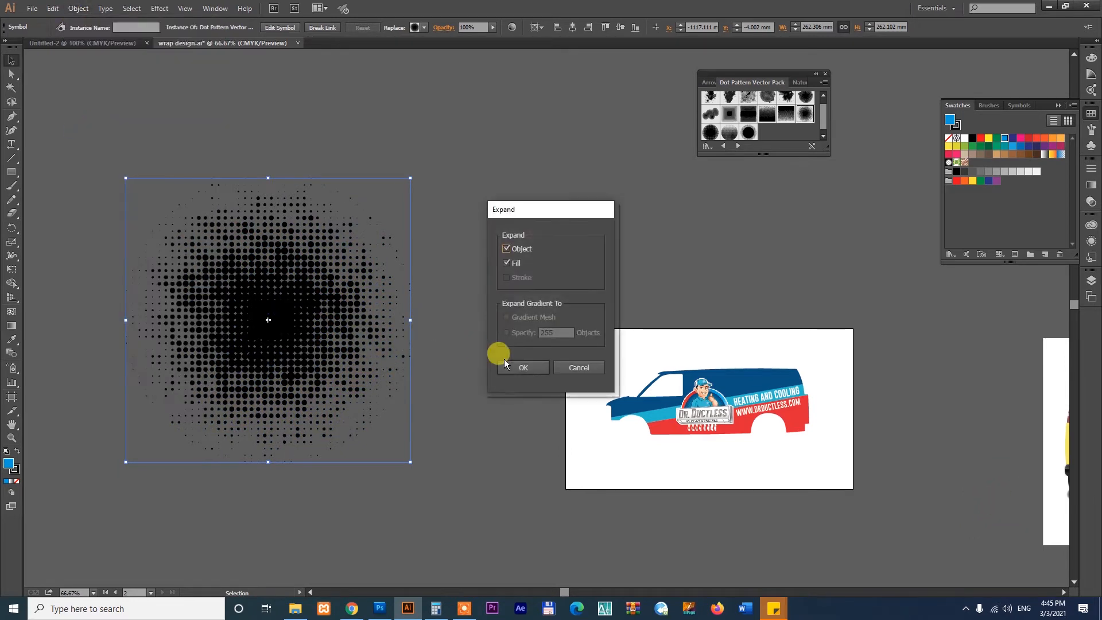
left_click(524, 367)
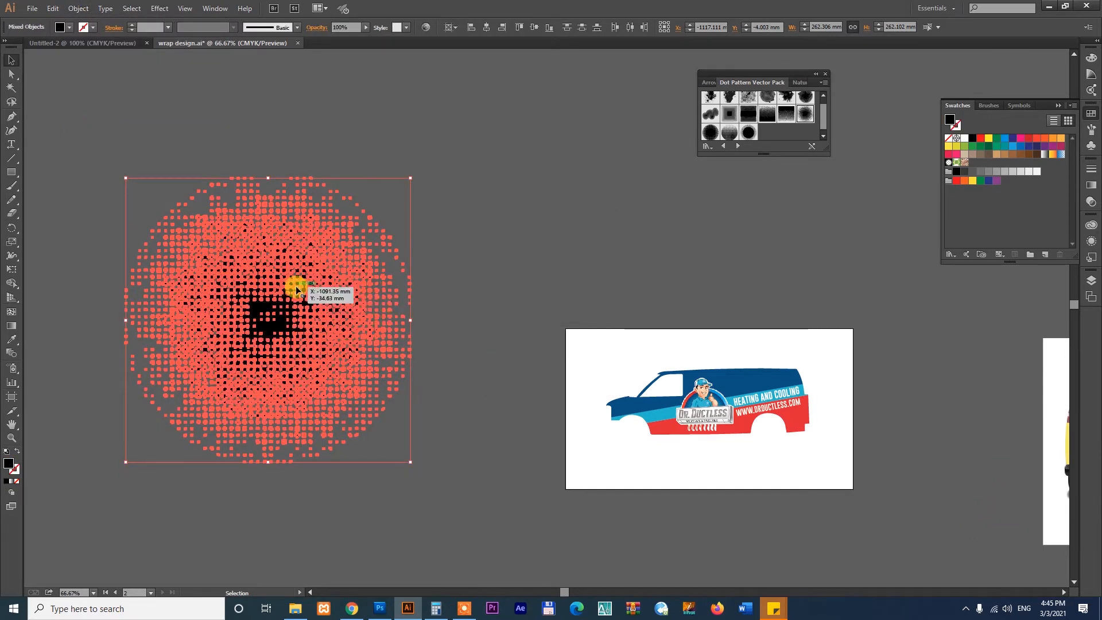
left_click(485, 231)
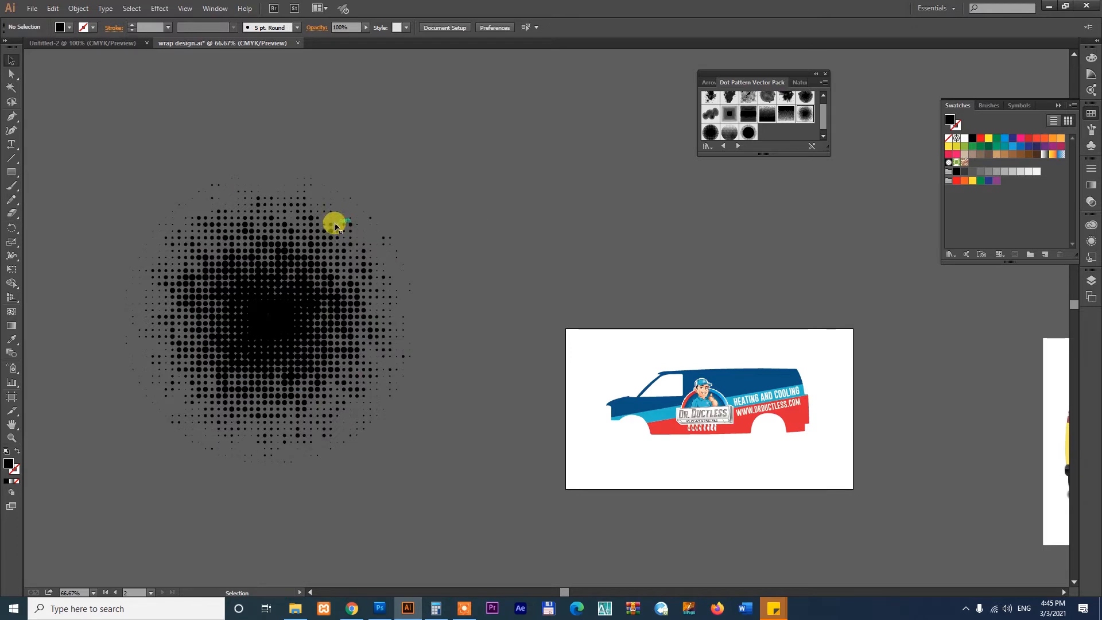
left_click(336, 225)
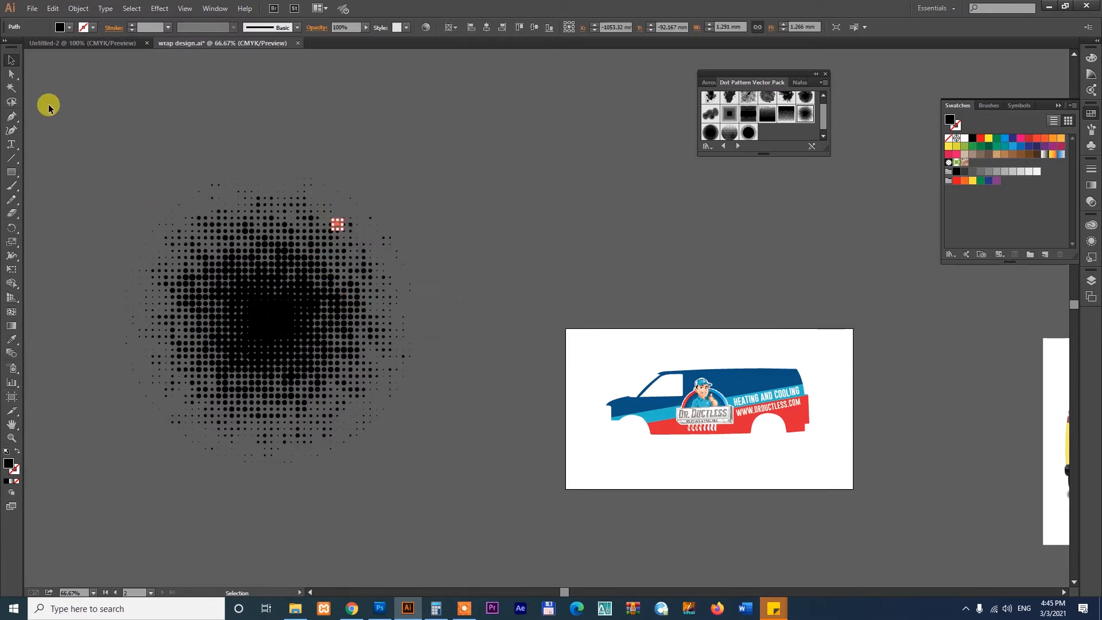
- Group all the expanded dots of the halftone pattern
key("ctrl+a")
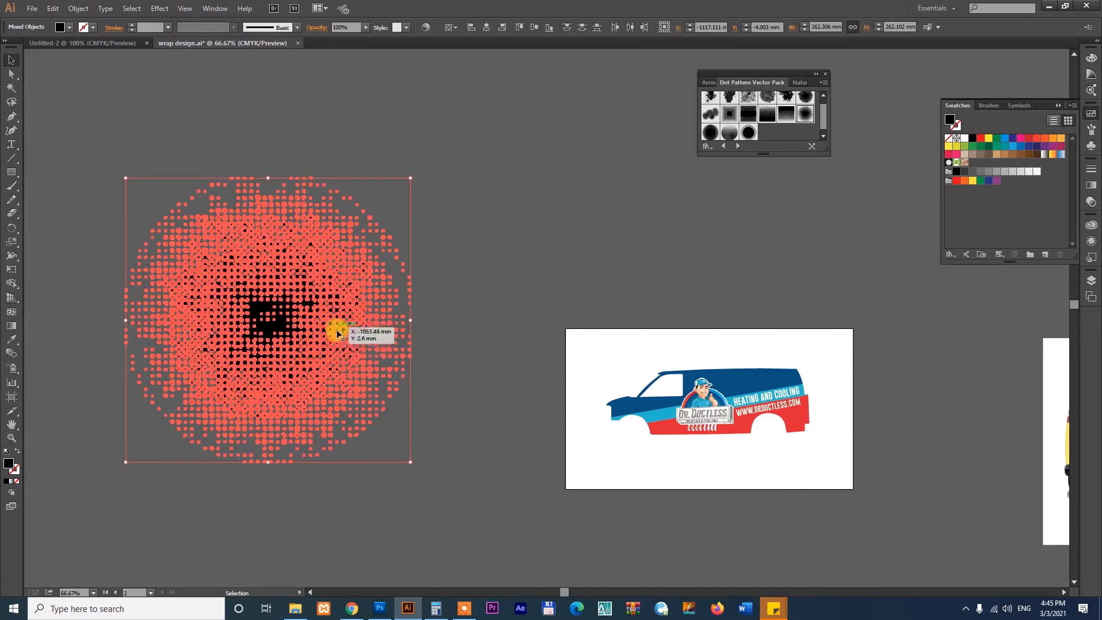
left_click(78, 8)
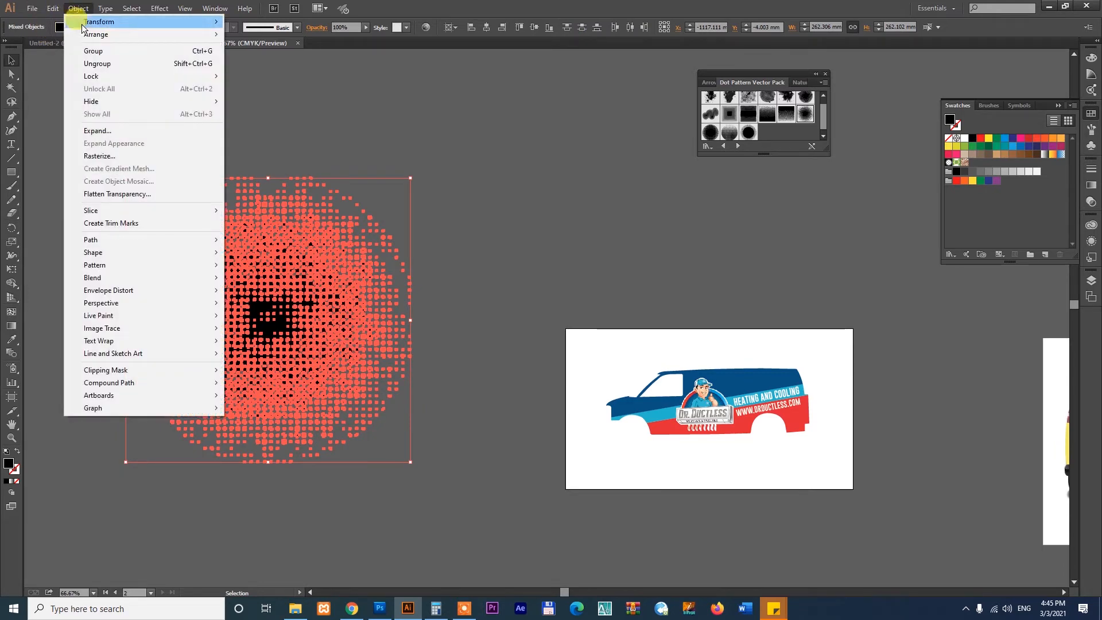
left_click(92, 52)
left_click(480, 257)
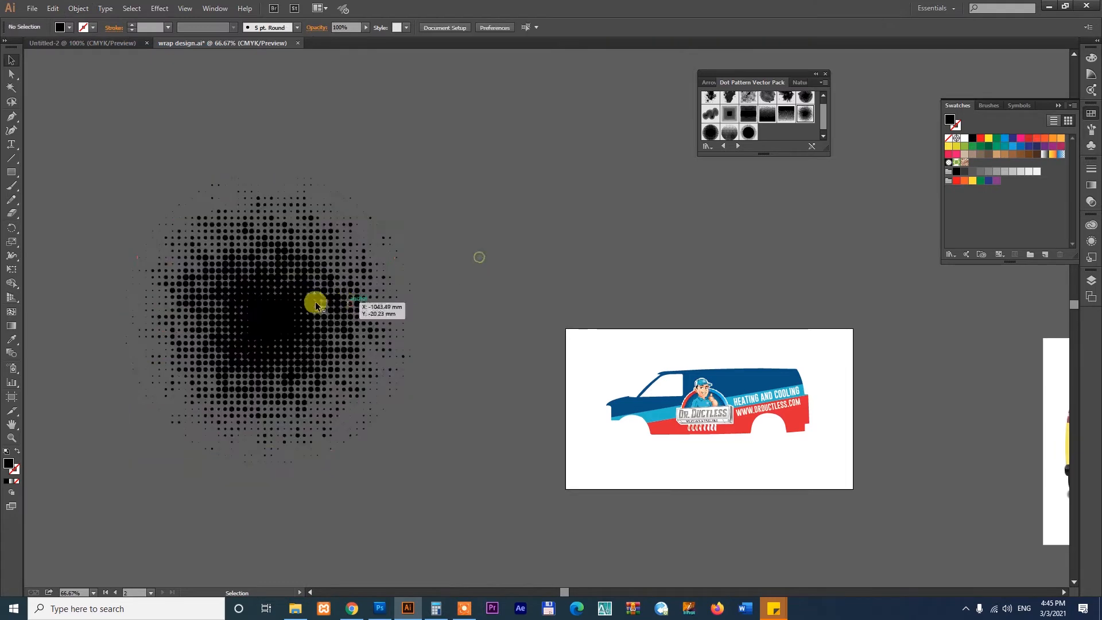
- Fill the grouped halftone dot pattern with the bright blue swatch
mouse_move(283, 287)
left_mouse_down()
mouse_move(301, 165)
mouse_move(360, 184)
mouse_move(309, 228)
mouse_move(276, 297)
left_mouse_up()
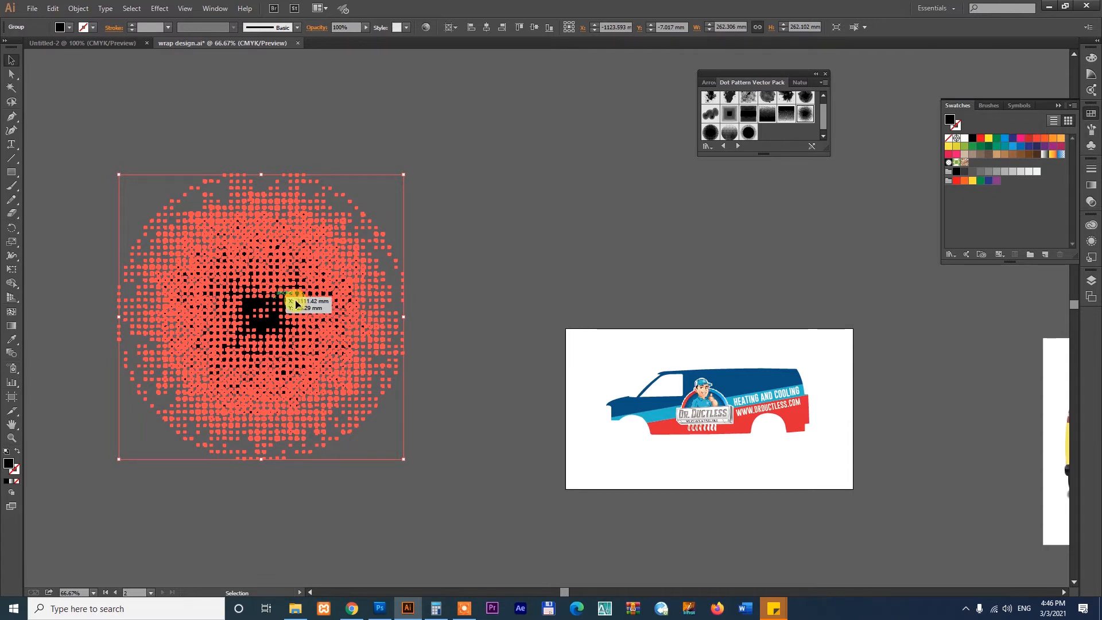
left_click(1005, 140)
left_click(492, 251)
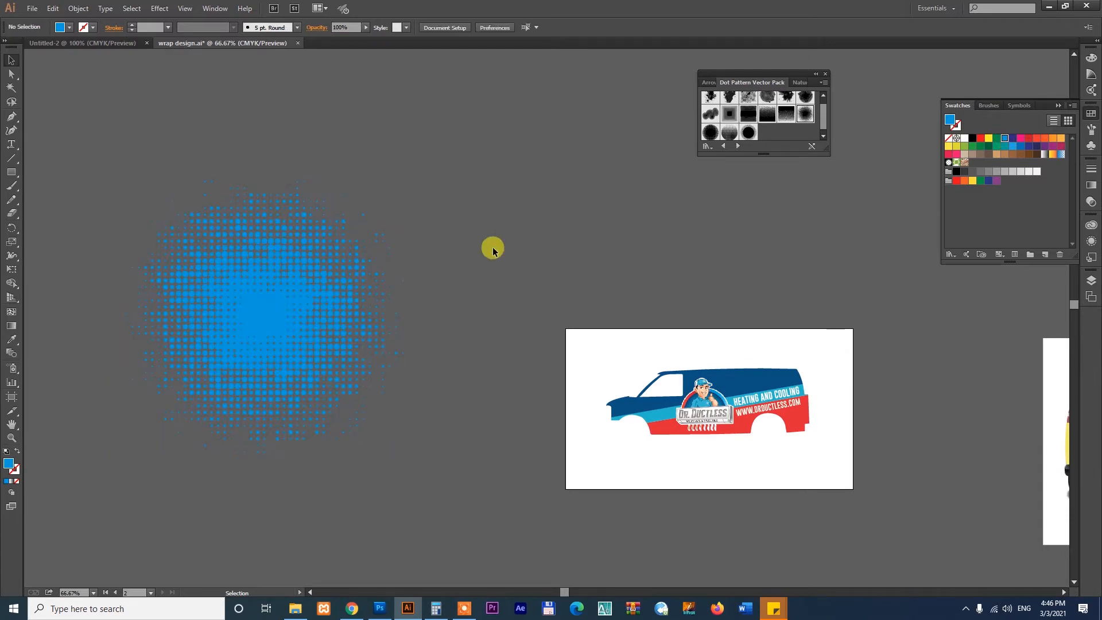
- Scale the dot pattern down to about 60.6 mm wide and place it beside the upper rear corner of the van
left_click_drag(303, 305, 499, 353)
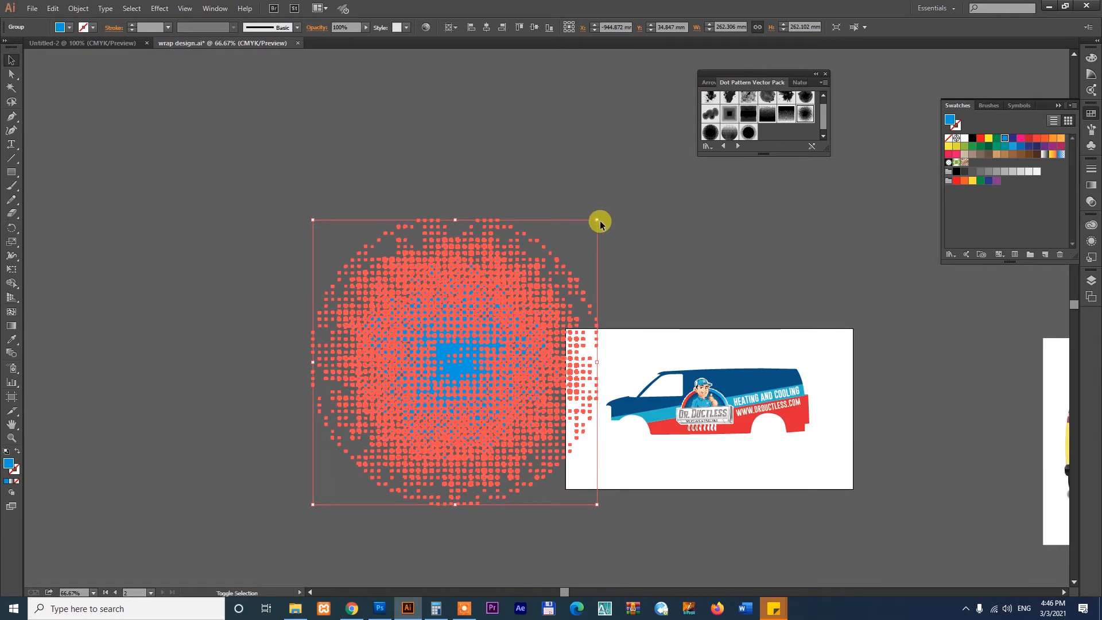
left_click_drag(598, 220, 511, 332)
left_click_drag(456, 368, 832, 365)
key("z")
left_click_drag(666, 328, 659, 388)
key("v")
left_click(689, 377)
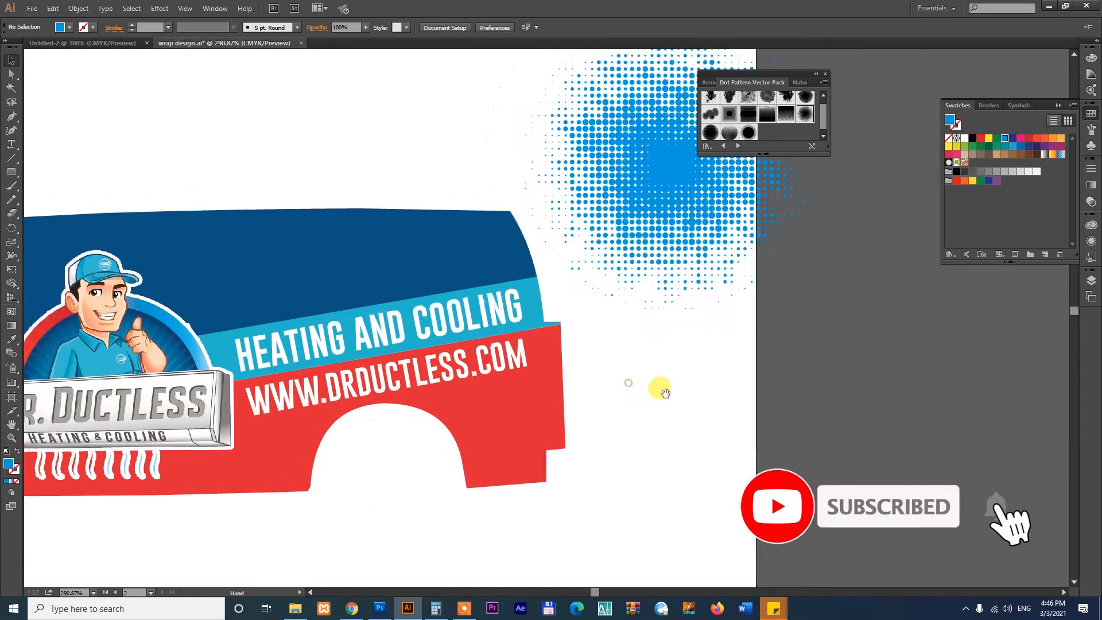
- Cut the dot pattern, isolate the van's clipping mask, and paste the pattern inside it
left_click(652, 177)
key("Delete")
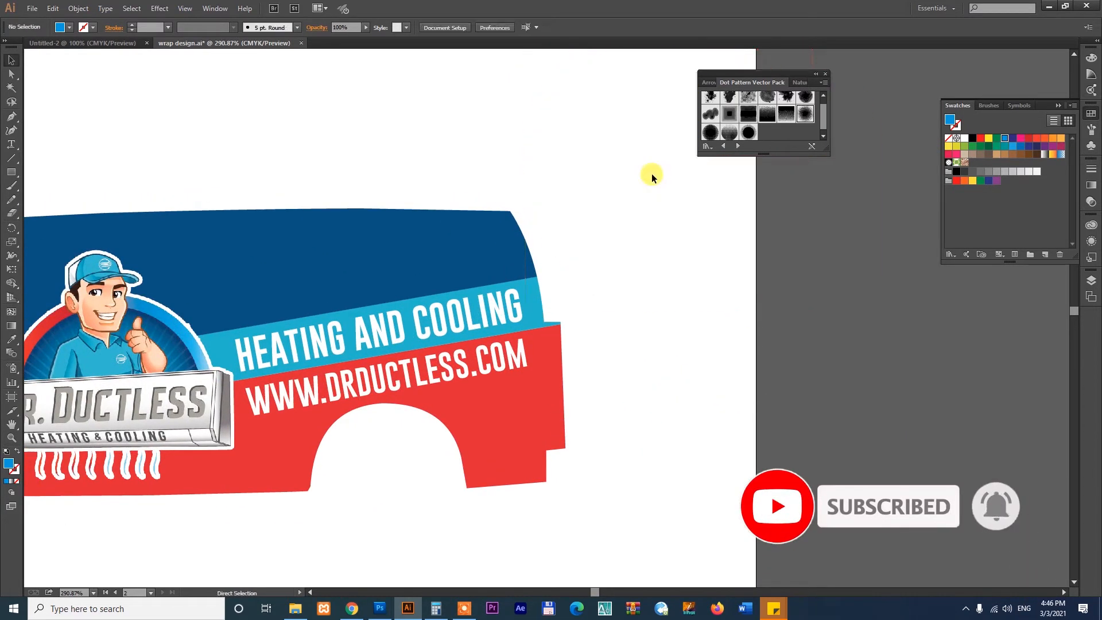
left_click_drag(652, 174, 433, 226)
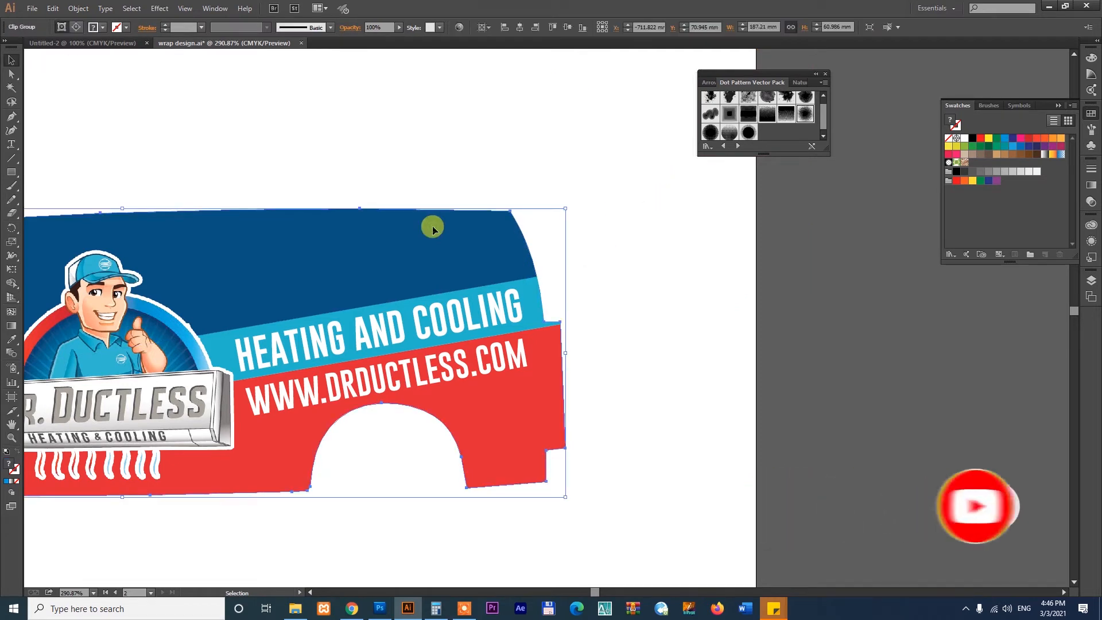
right_click(433, 226)
left_click(457, 280)
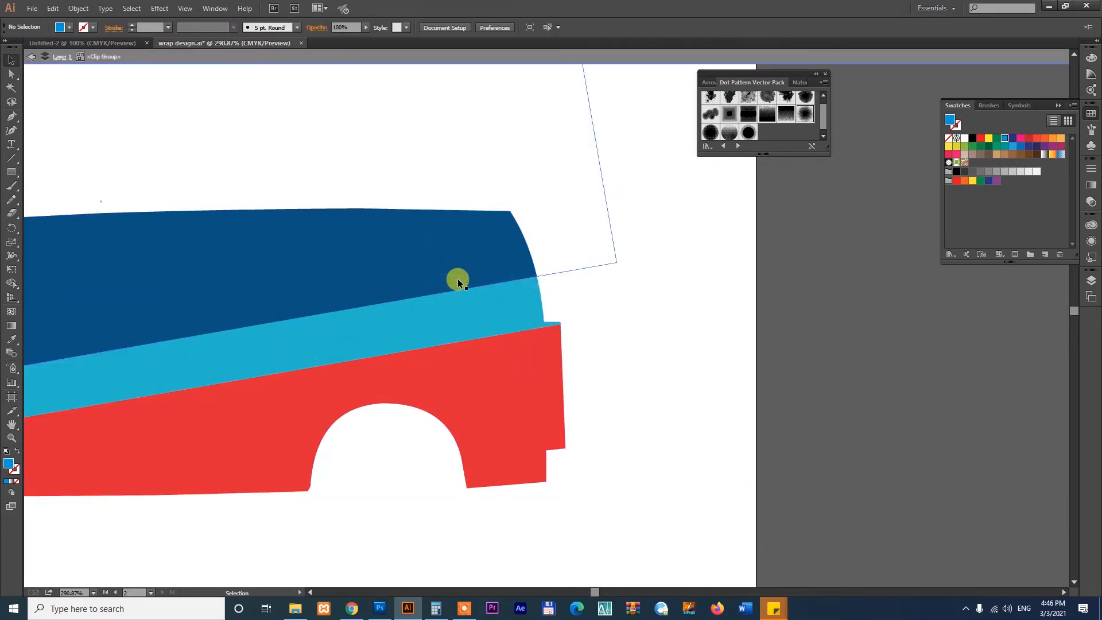
key("ctrl+v")
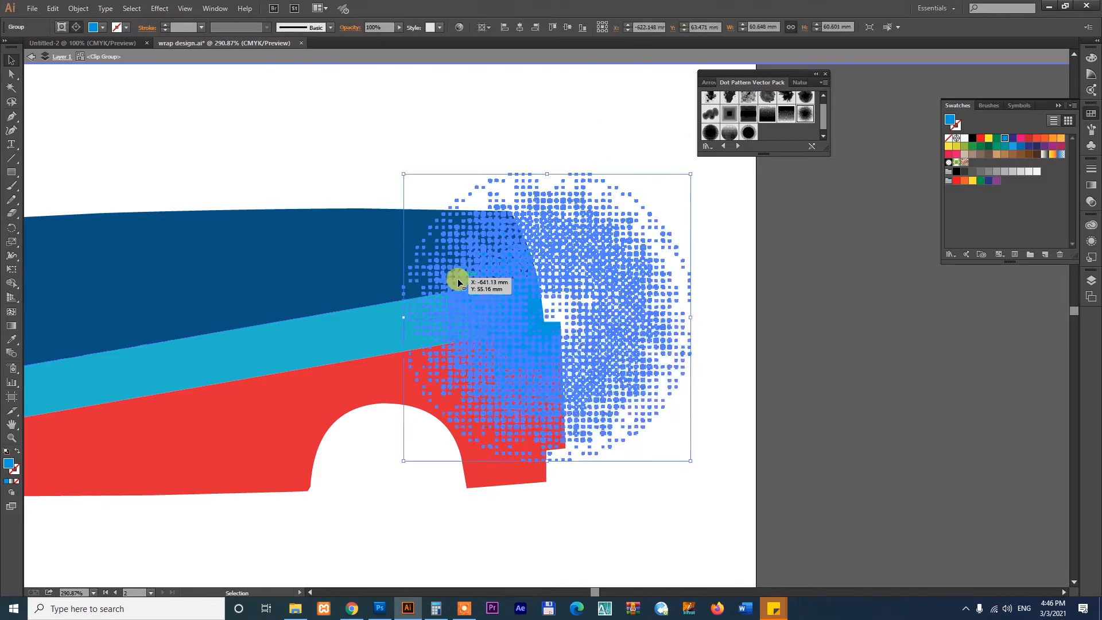
- Enlarge the dot pattern to about 72.8 mm wide and position it over the van's upper rear corner
left_click_drag(620, 337, 505, 237)
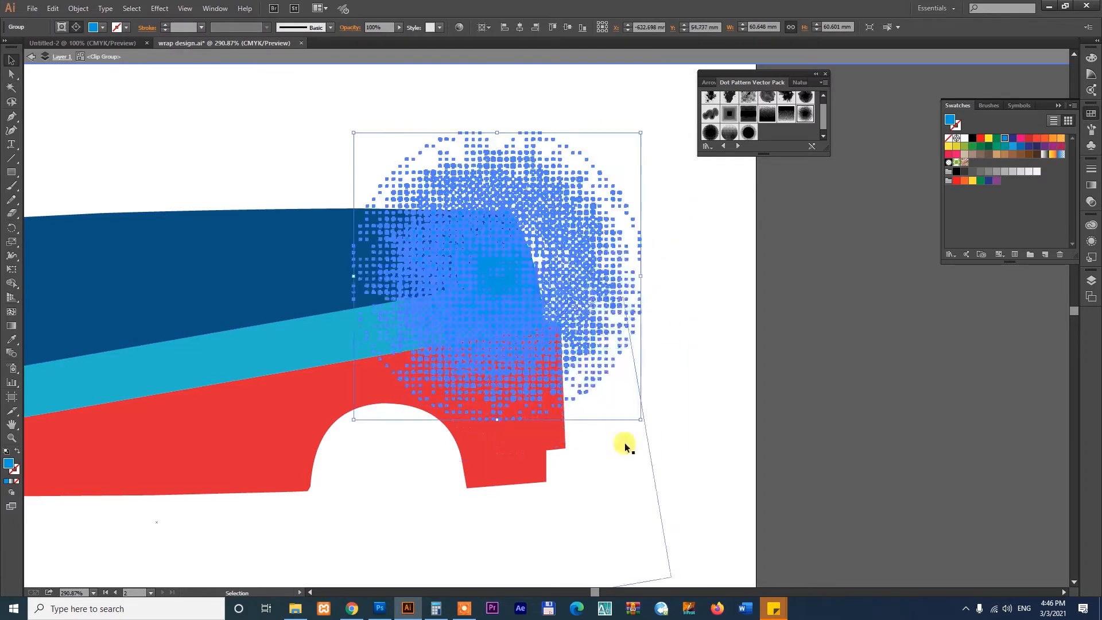
left_click_drag(641, 421, 670, 448)
left_click_drag(504, 270, 512, 232)
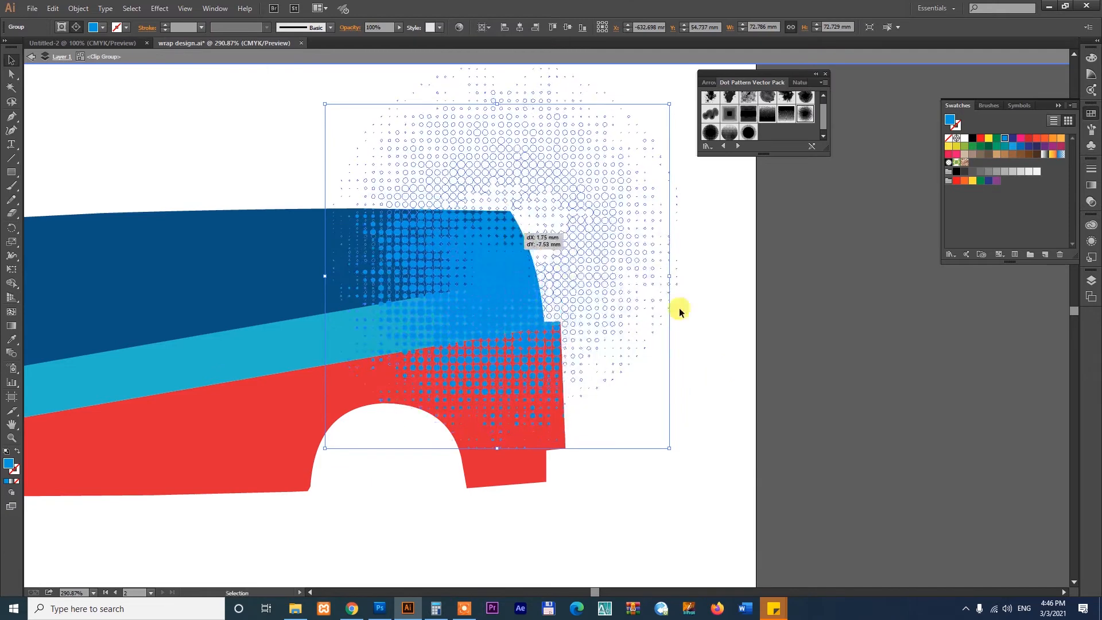
left_click(730, 333)
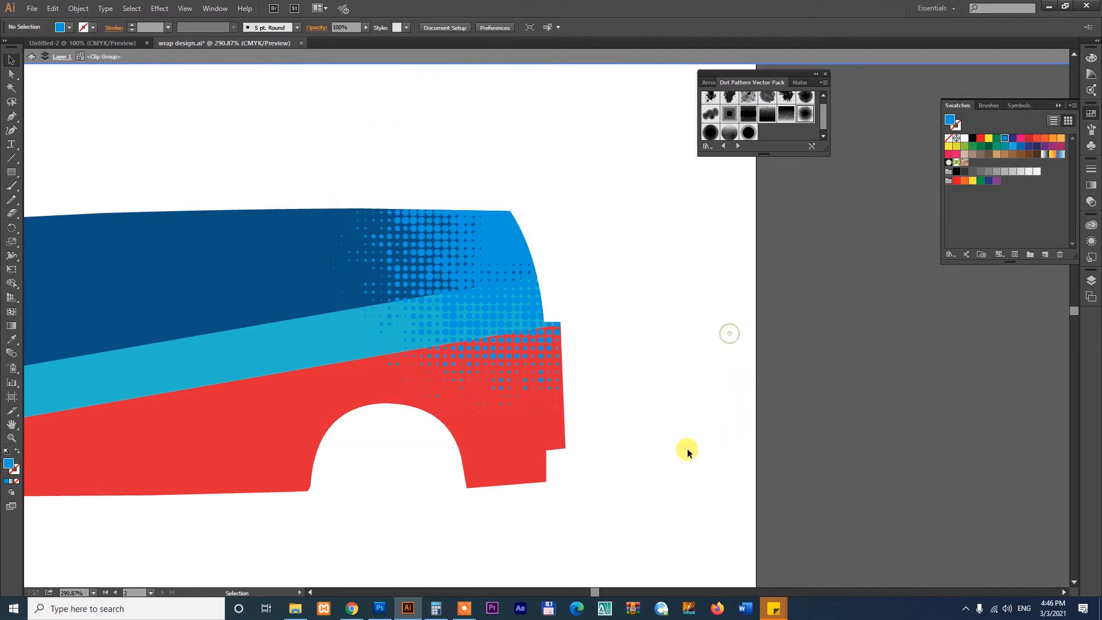
- Recolor the dot pattern with the dark blue sampled from the van's upper body
left_click(498, 241)
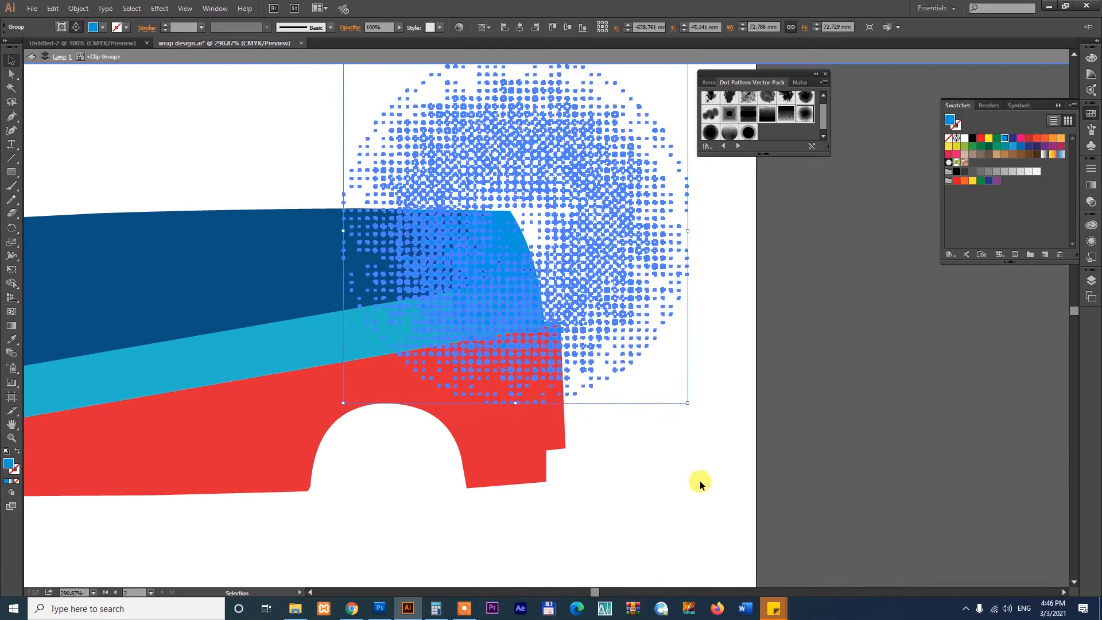
left_click(1011, 140)
key("i")
left_click(172, 261)
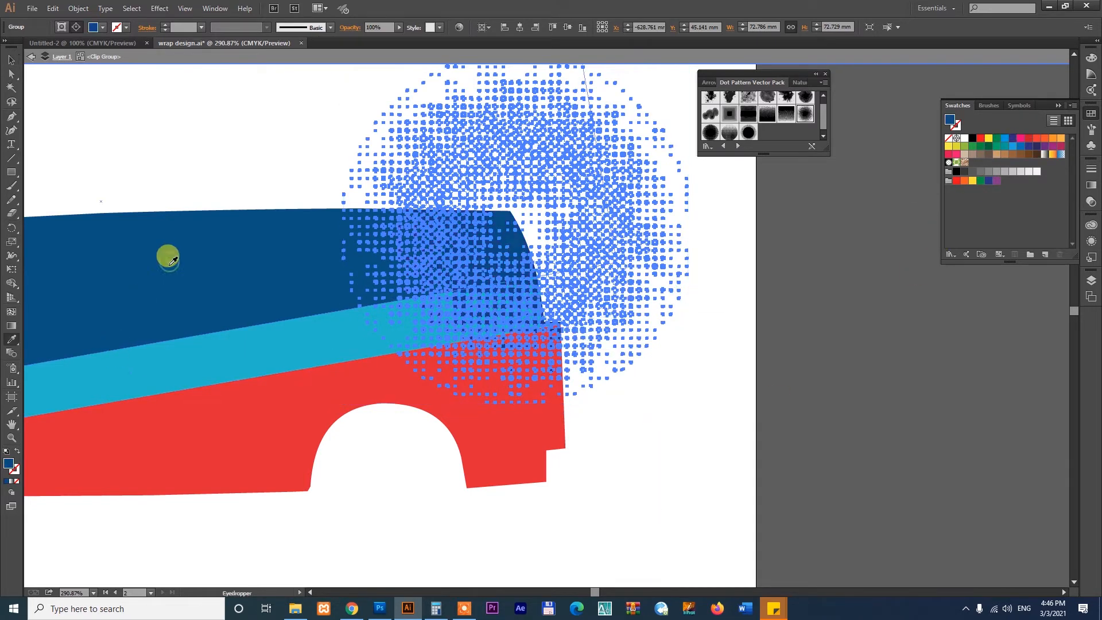
key("v")
left_click(715, 420)
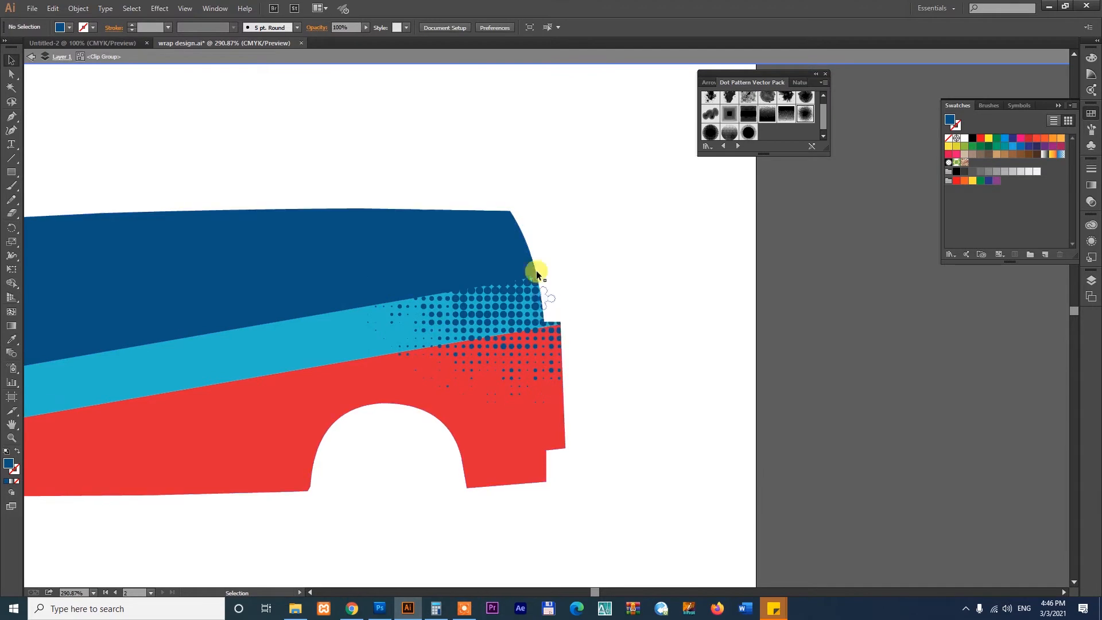
- Nudge the dot pattern on the van's rear and set its blending mode to Multiply
left_click(537, 271)
mouse_move(516, 266)
left_mouse_down()
mouse_move(535, 284)
mouse_move(504, 253)
mouse_move(519, 267)
mouse_move(524, 246)
left_mouse_up()
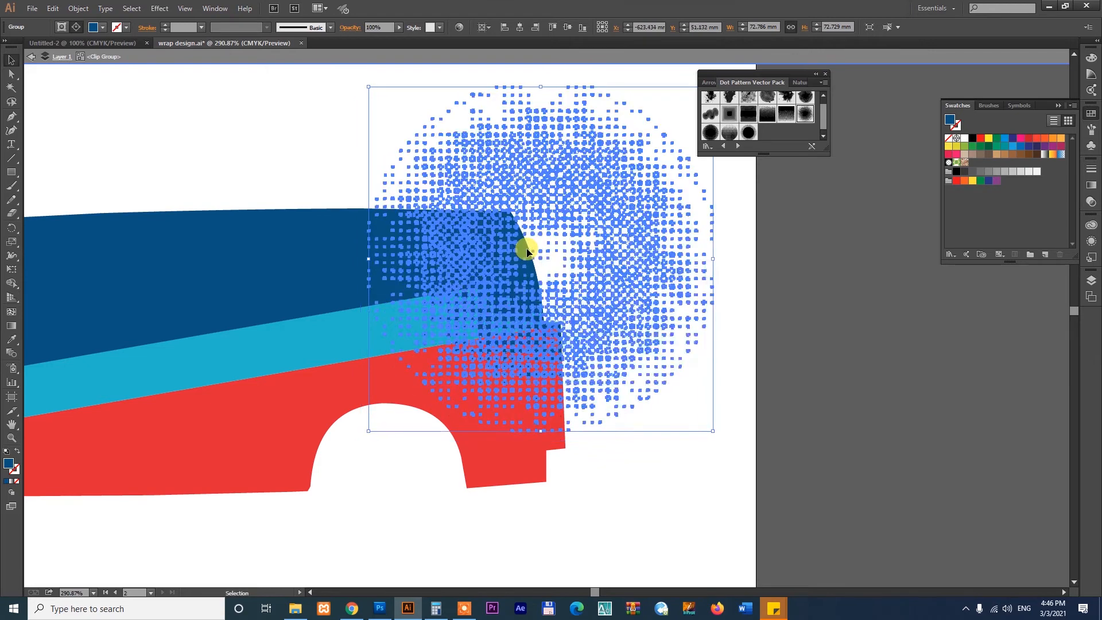
left_click(1091, 205)
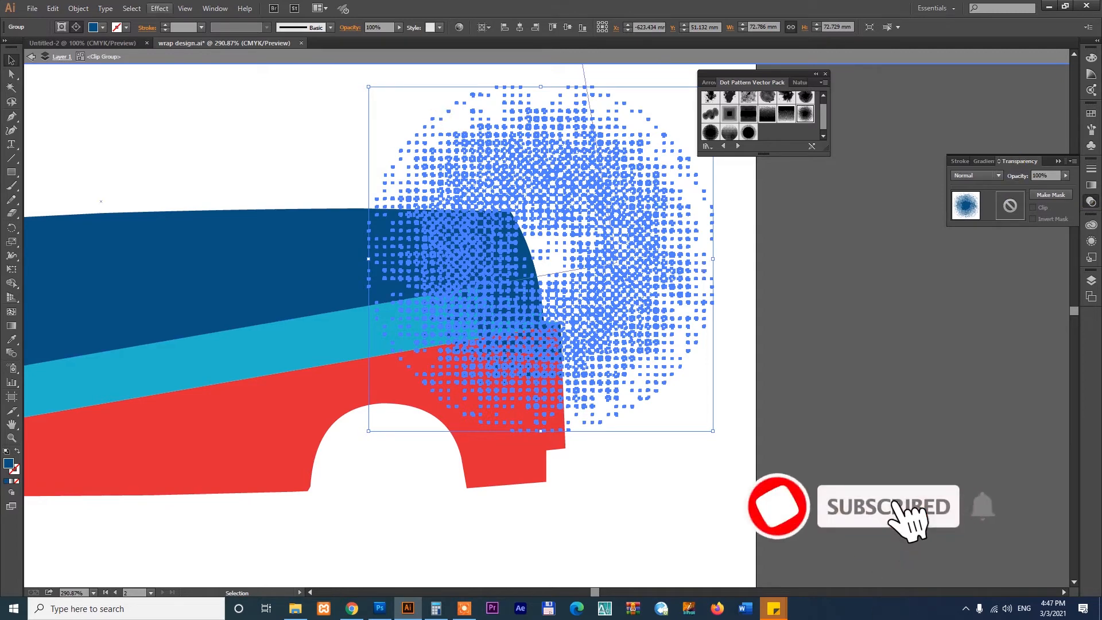
left_click(214, 8)
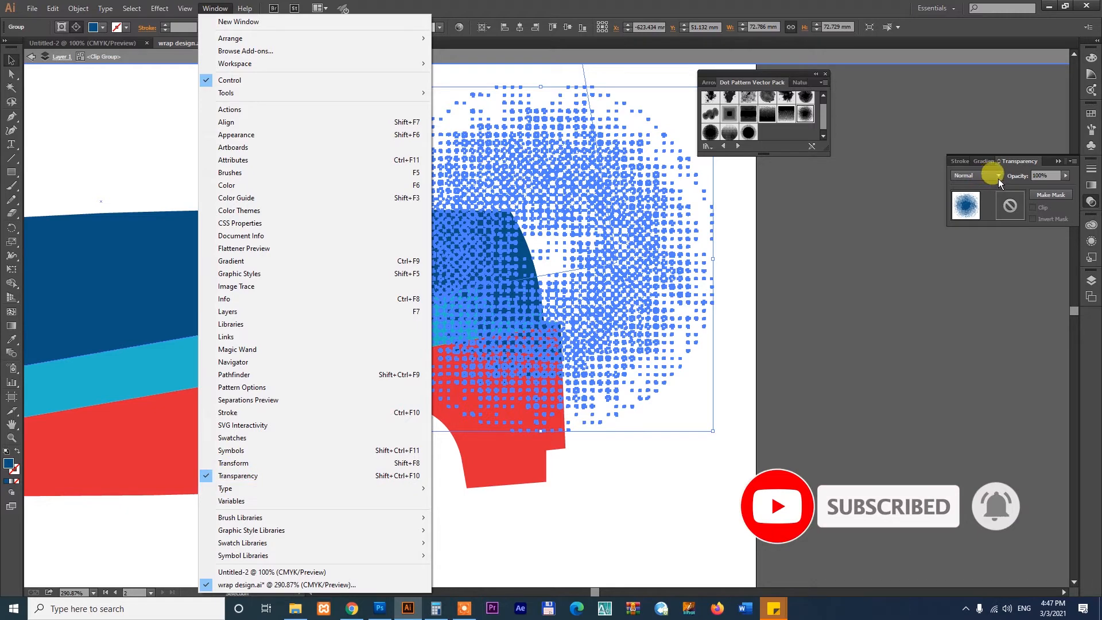
left_click(974, 174)
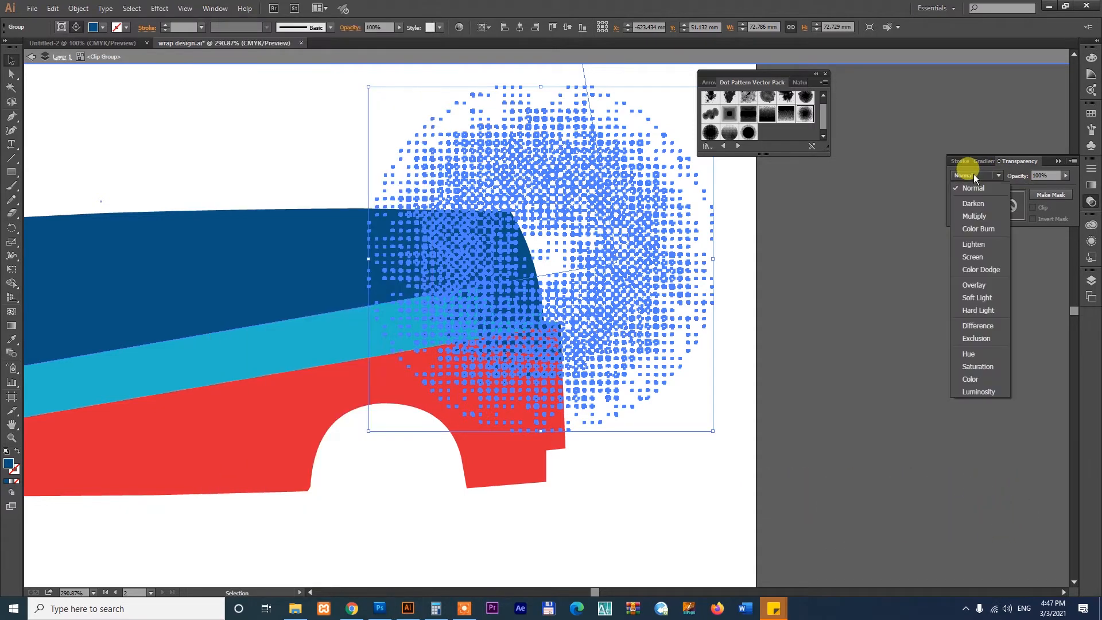
left_click(973, 218)
left_click(815, 392)
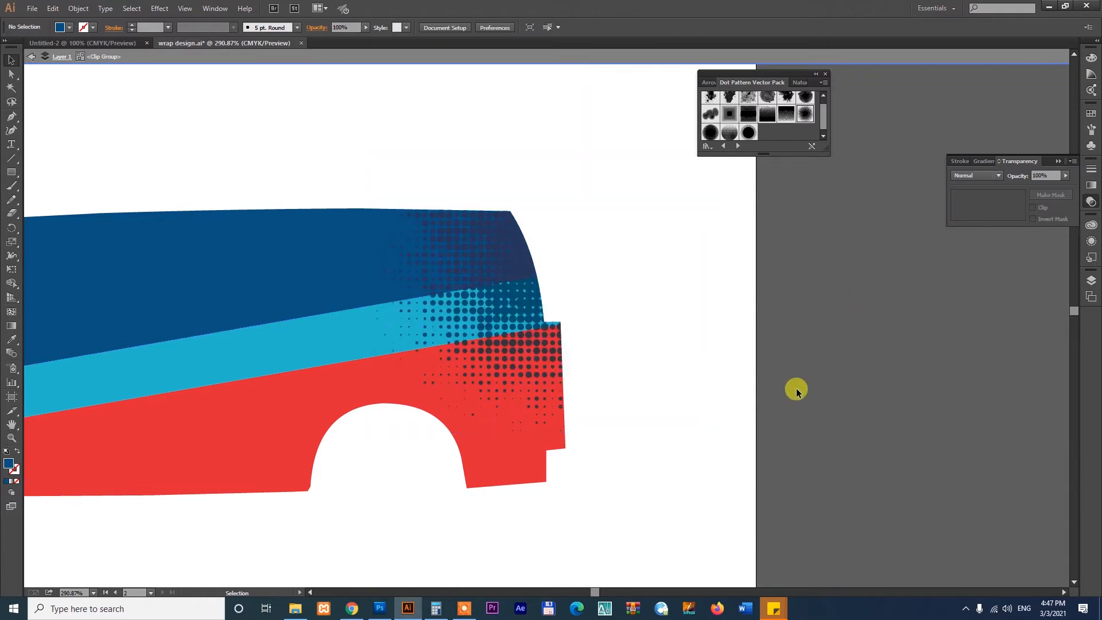
- Fine-tune the position of the Multiply dot pattern over the stripes at the van's rear
left_click(521, 298)
left_click(875, 394)
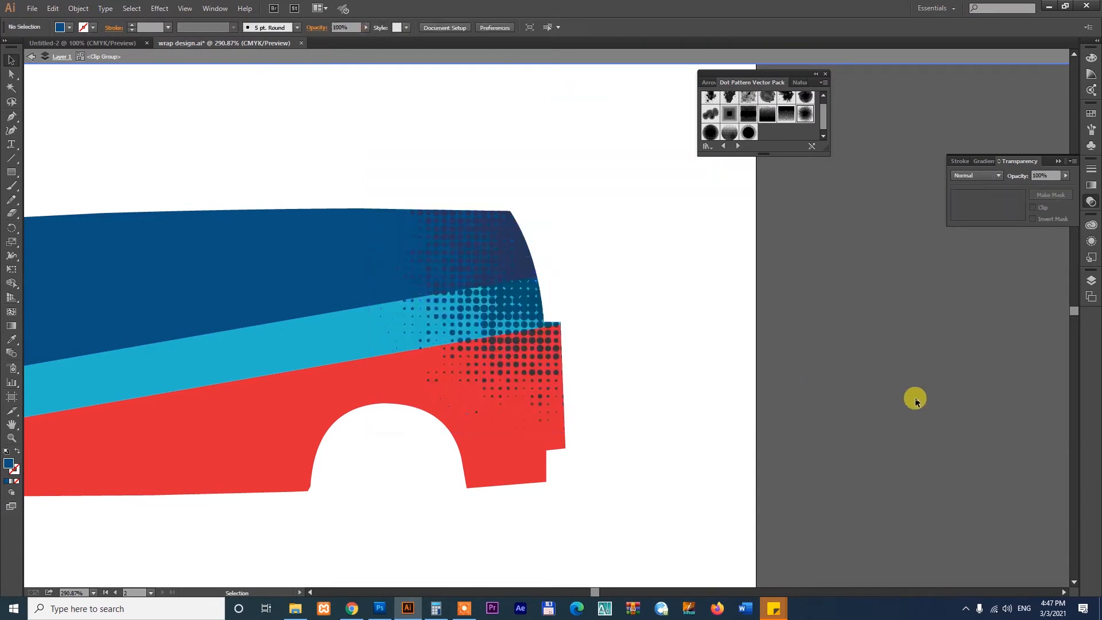
key("z")
left_click_drag(302, 199, 668, 518)
key("v")
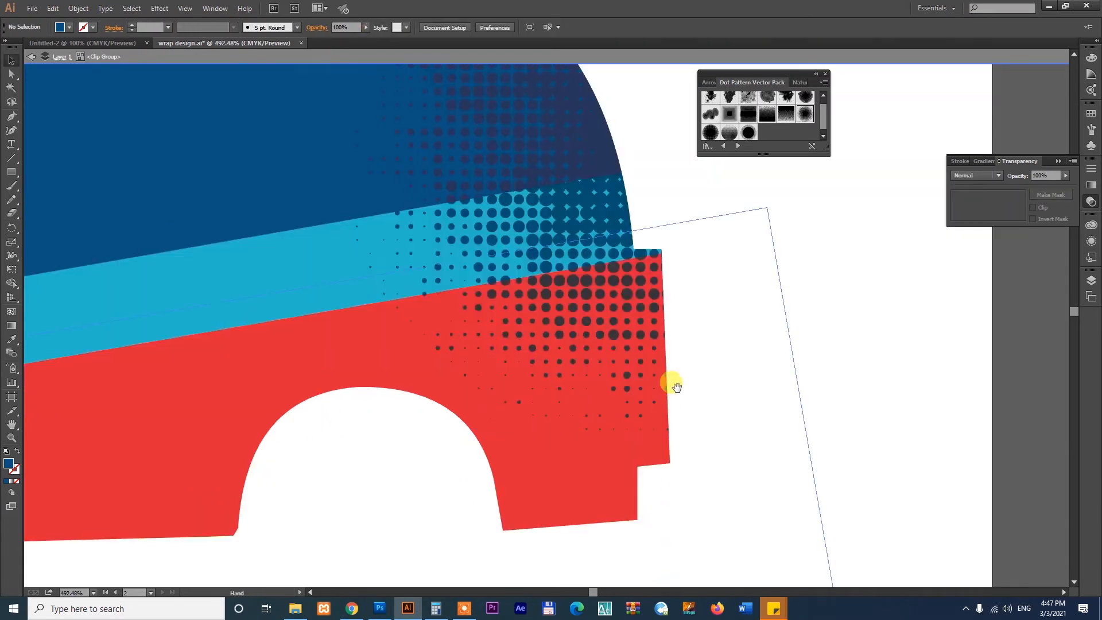
left_click_drag(674, 384, 670, 466)
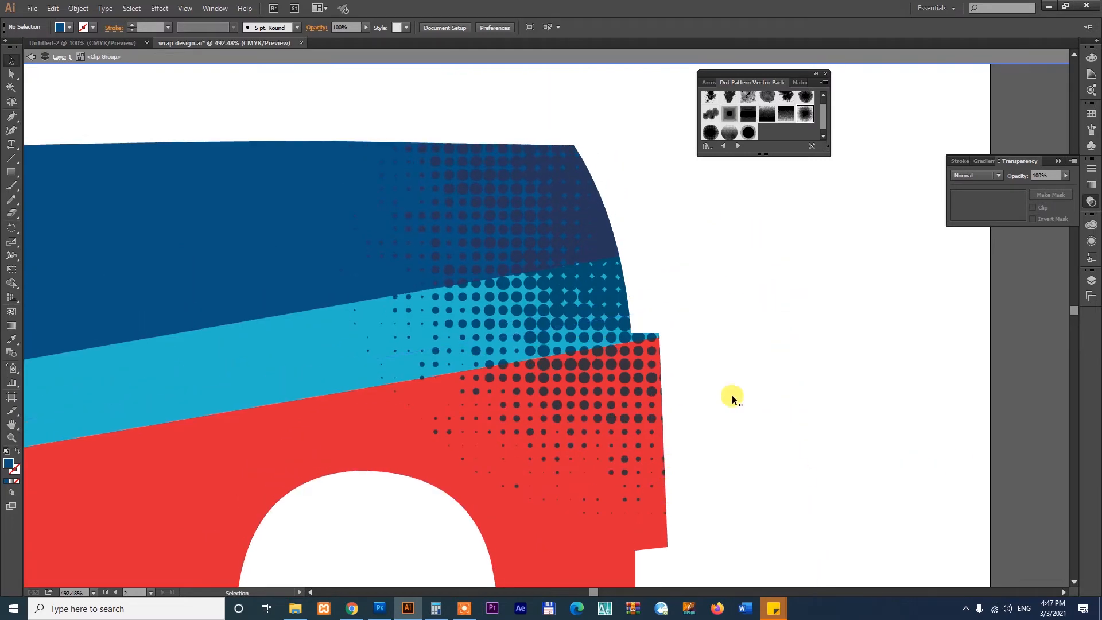
left_click(583, 221)
right_click(583, 215)
left_click(588, 221)
left_click_drag(589, 219, 567, 269)
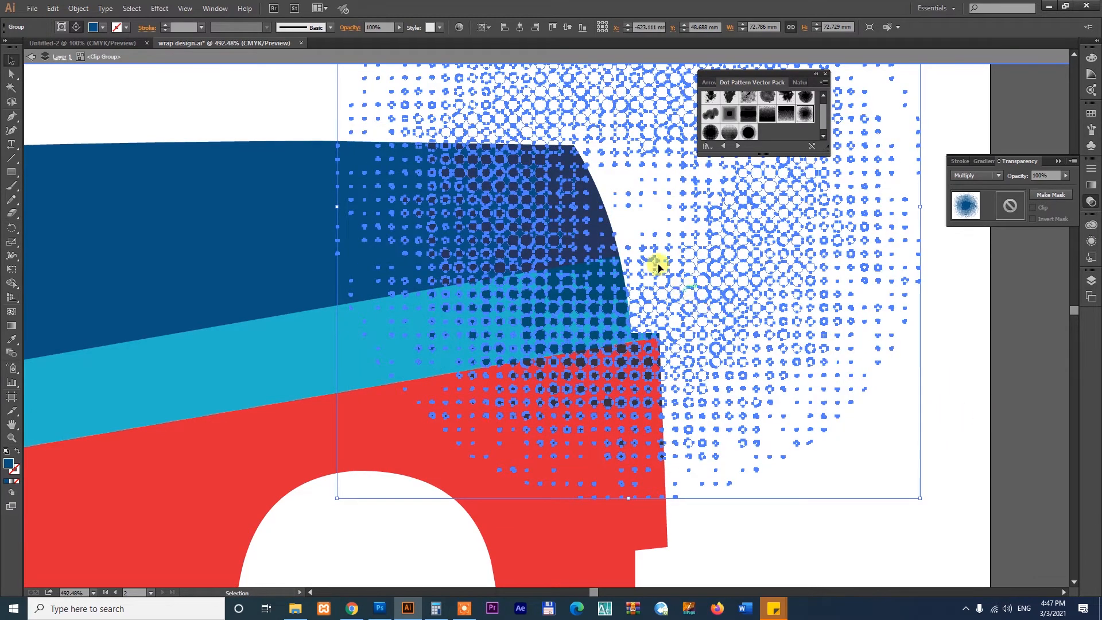
- Exit isolation mode and view the whole van with its logo and lettering
right_click(589, 205)
left_click(614, 237)
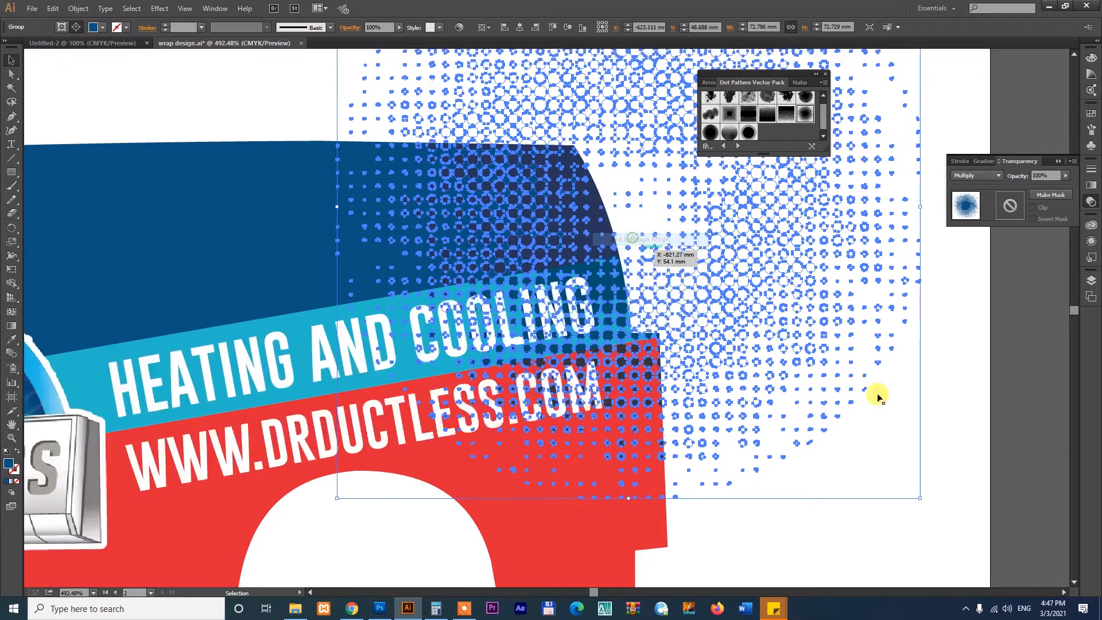
left_click(1017, 424)
key("ctrl+minus")
key("ctrl+minus")
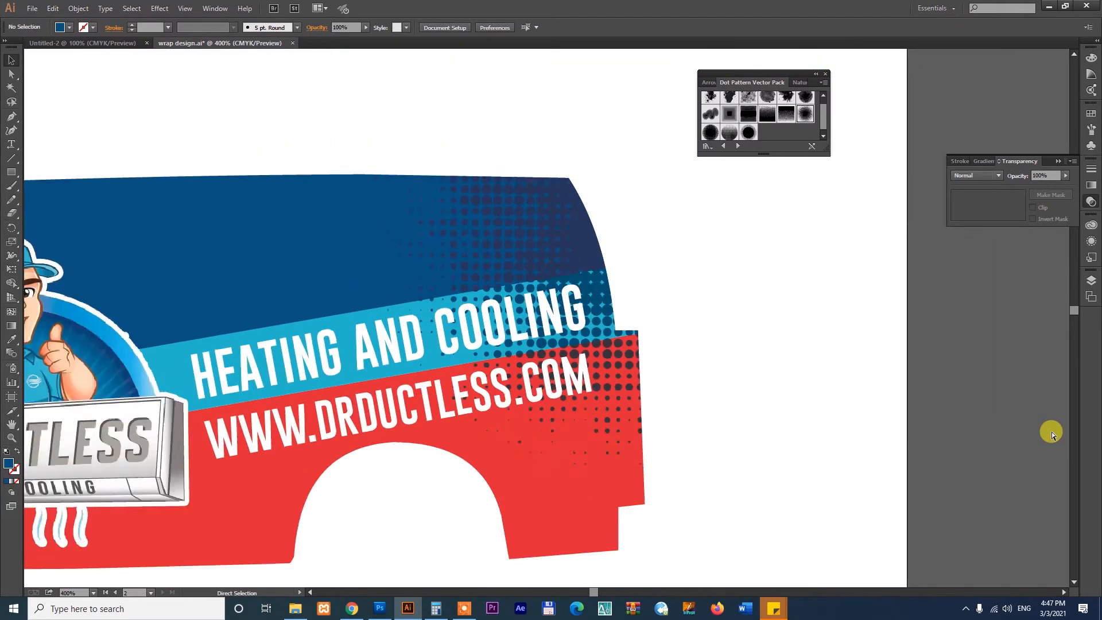
left_click_drag(524, 478, 697, 471)
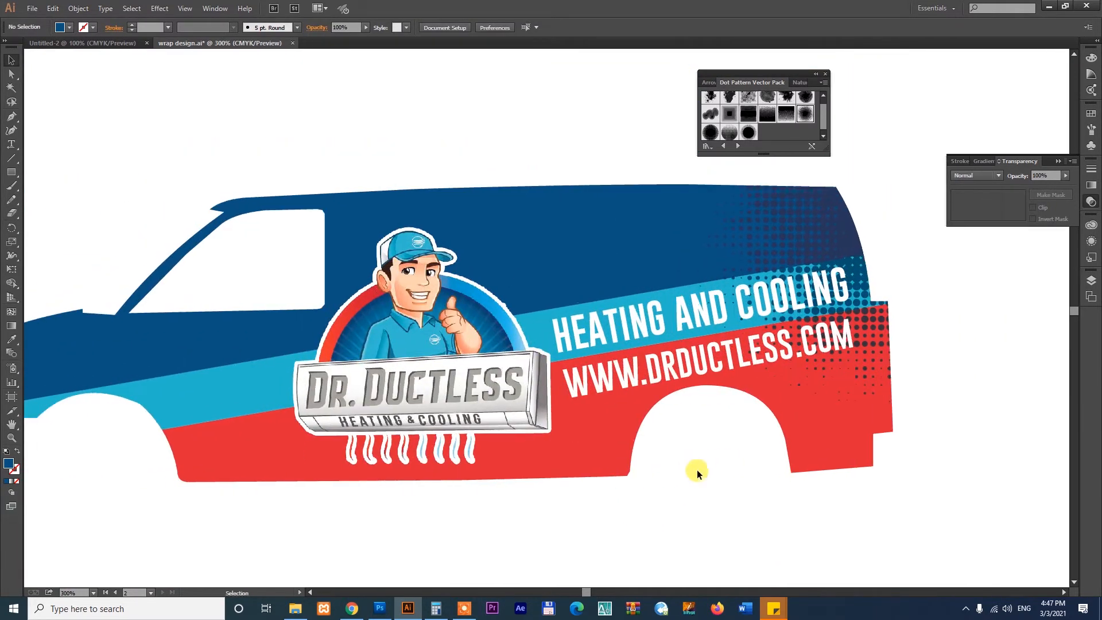
- Isolate the van's clipping mask and move the dot pattern from the rear to the area behind the mascot logo
left_click(828, 209)
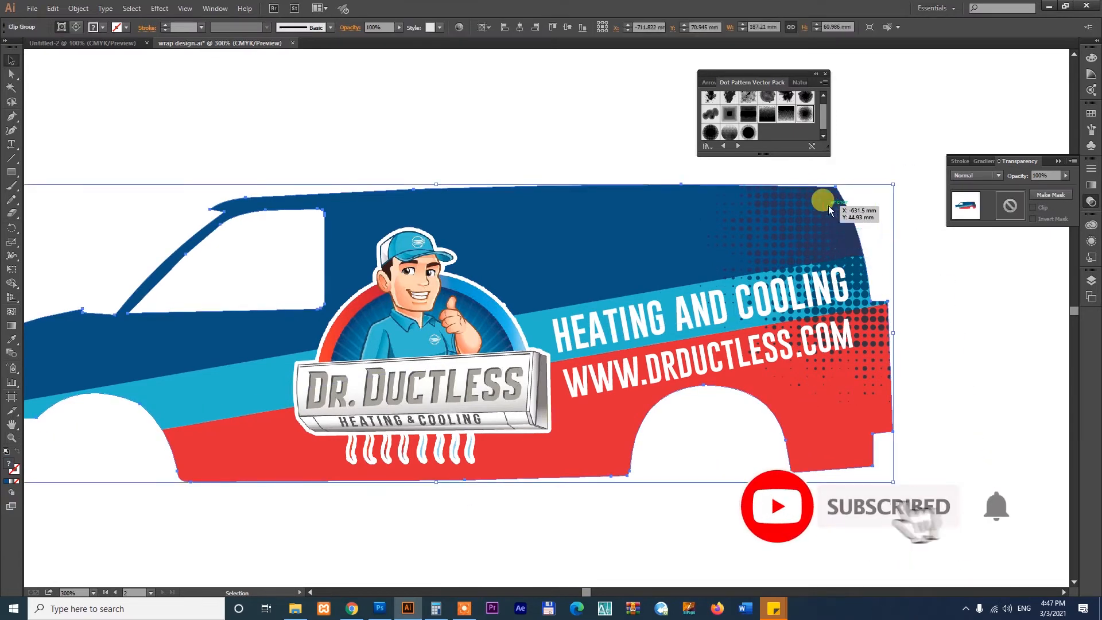
right_click(829, 210)
left_click(856, 255)
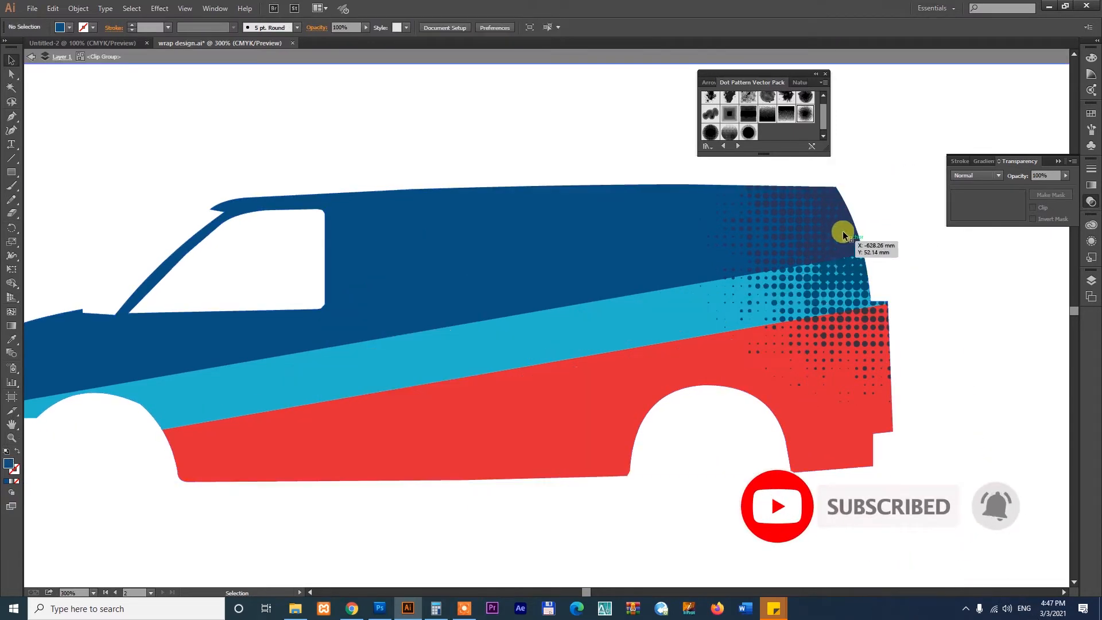
left_click(839, 242)
left_click_drag(838, 241, 408, 343)
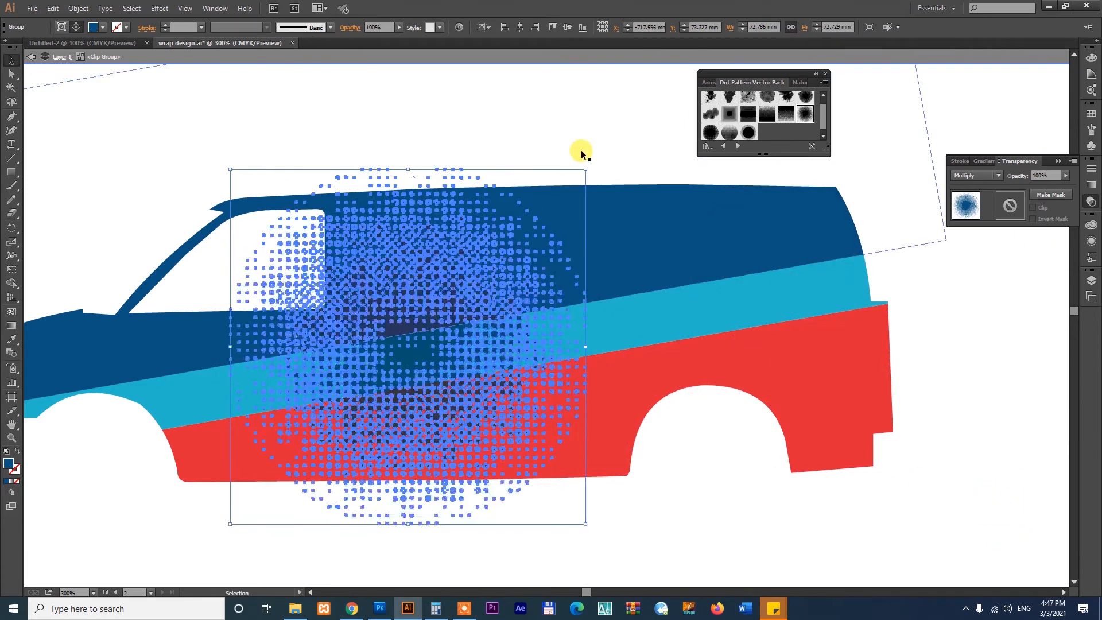
- Enlarge the dot pattern to about 83.8 mm wide, shift it slightly down behind the logo, and exit isolation mode
left_click_drag(586, 170, 618, 144)
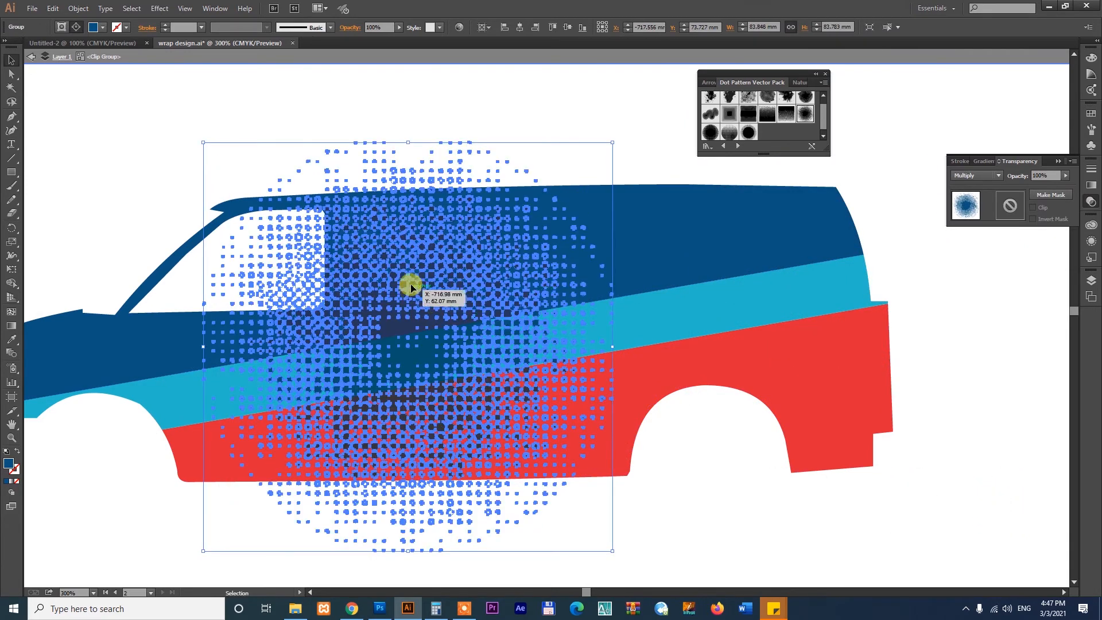
left_click_drag(418, 284, 424, 295)
right_click(425, 310)
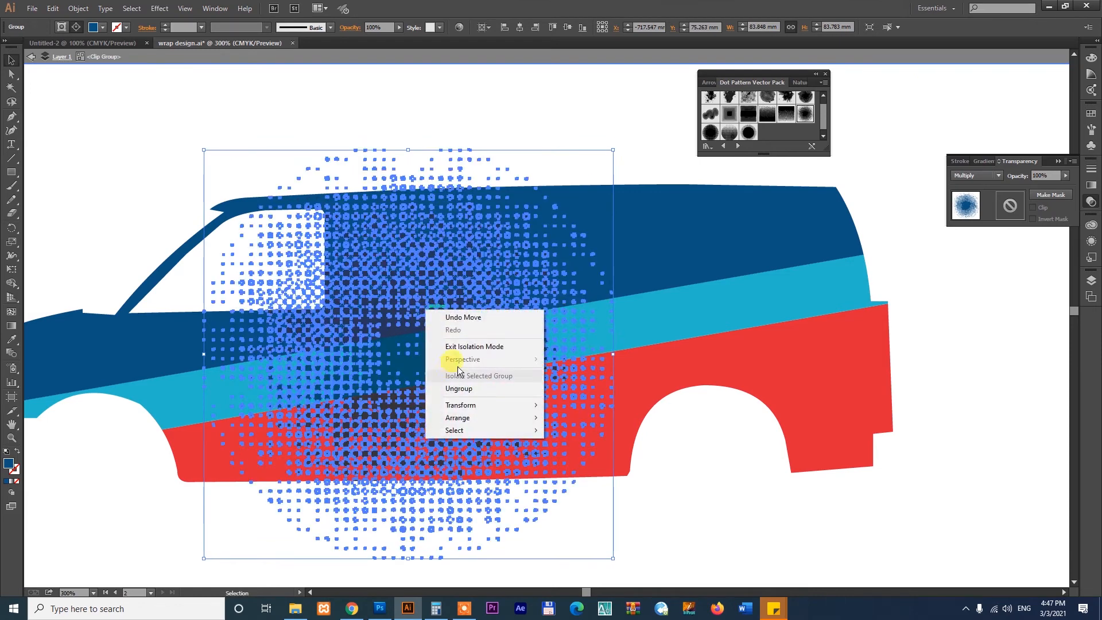
left_click(506, 346)
left_click(956, 386)
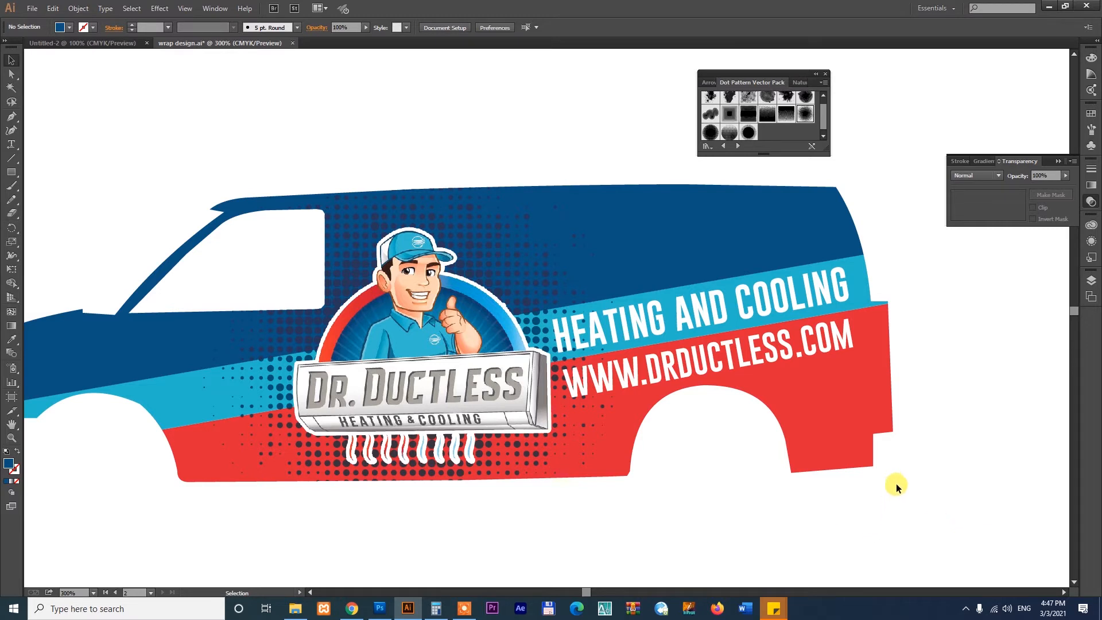
- Isolate the van's clipping mask again and nudge the dot pattern slightly toward the van's front
left_click(488, 246)
right_click(696, 219)
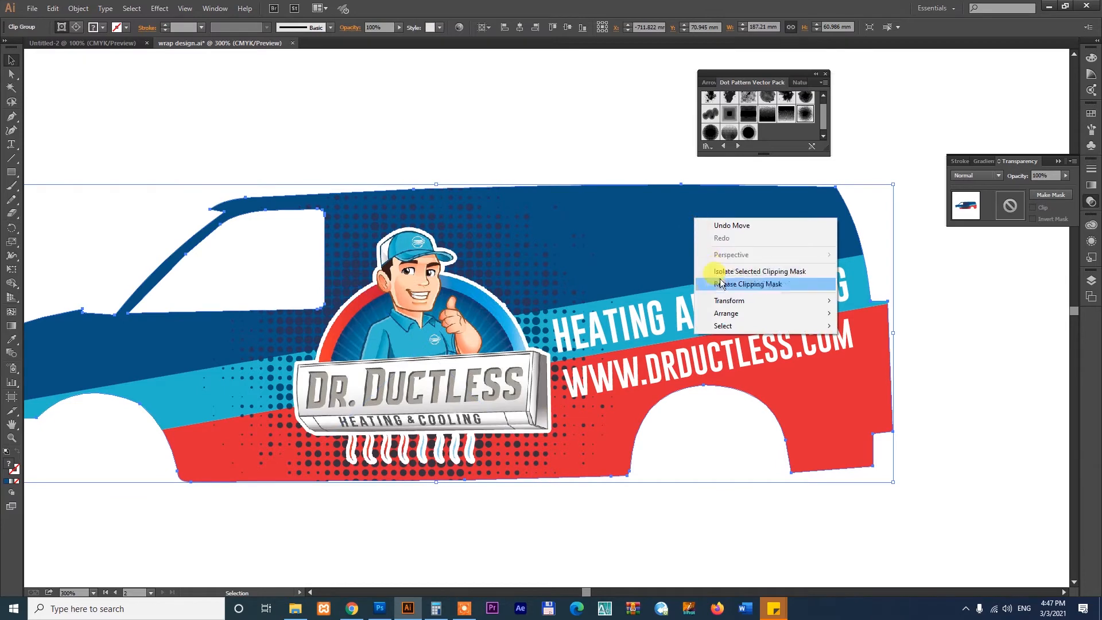
left_click(740, 271)
left_click(458, 309)
left_click_drag(458, 309, 448, 311)
- Duplicate the dot pattern and place the copy over the front end of the van's hood
left_click_drag(441, 414, 657, 353)
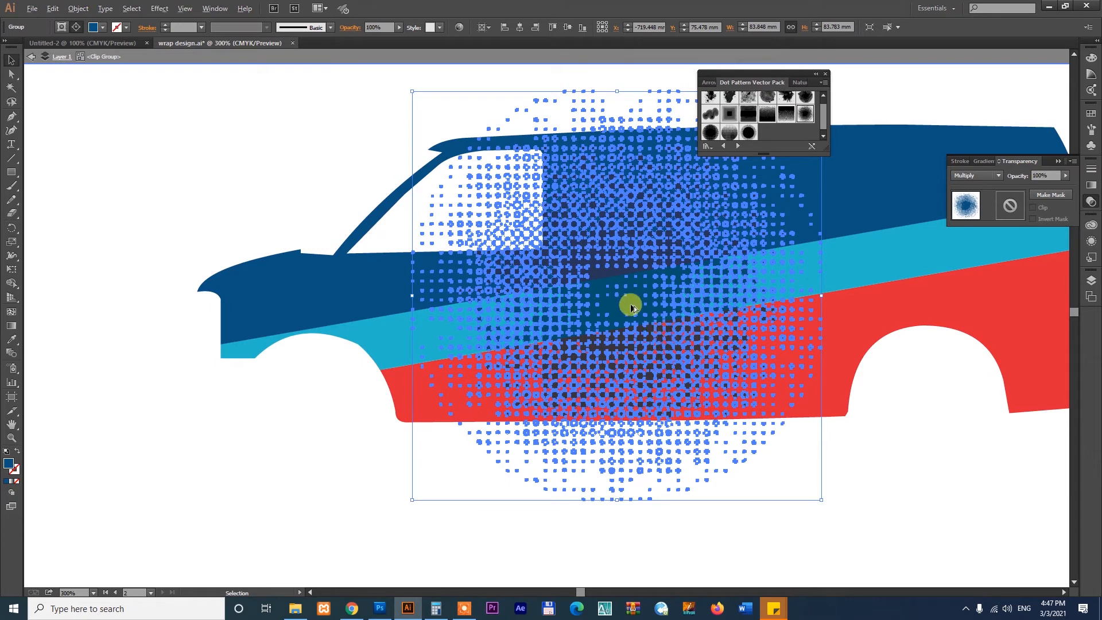
left_click_drag(632, 305, 136, 325)
left_click(648, 495)
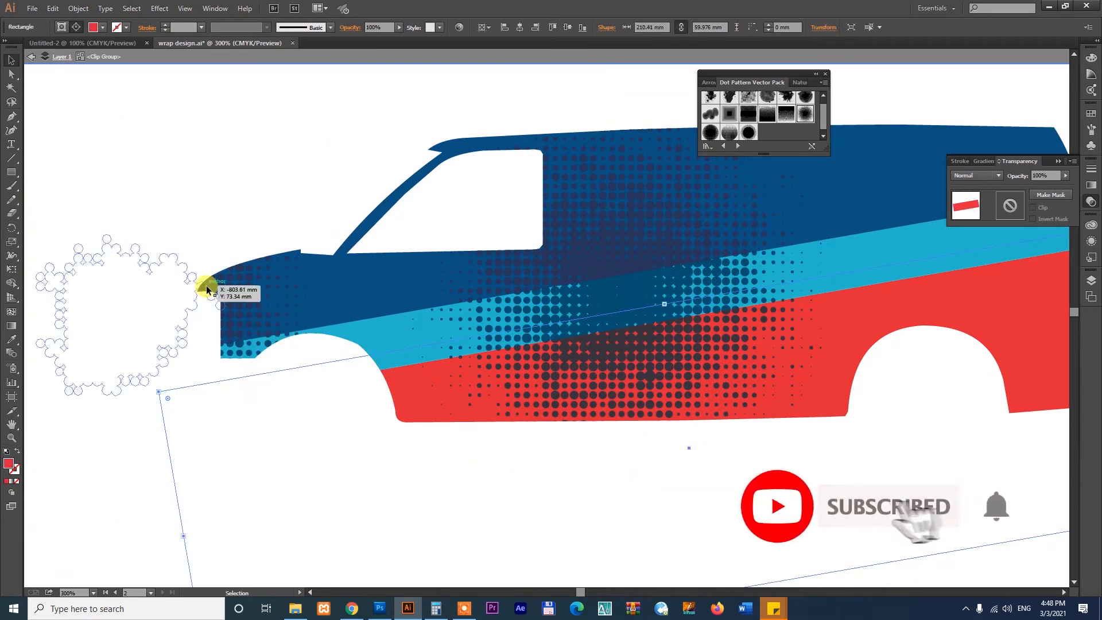
- Lower the opacity of the dot pattern copy on the van's hood so it blends subtly into the wrap
left_click_drag(243, 294, 250, 304)
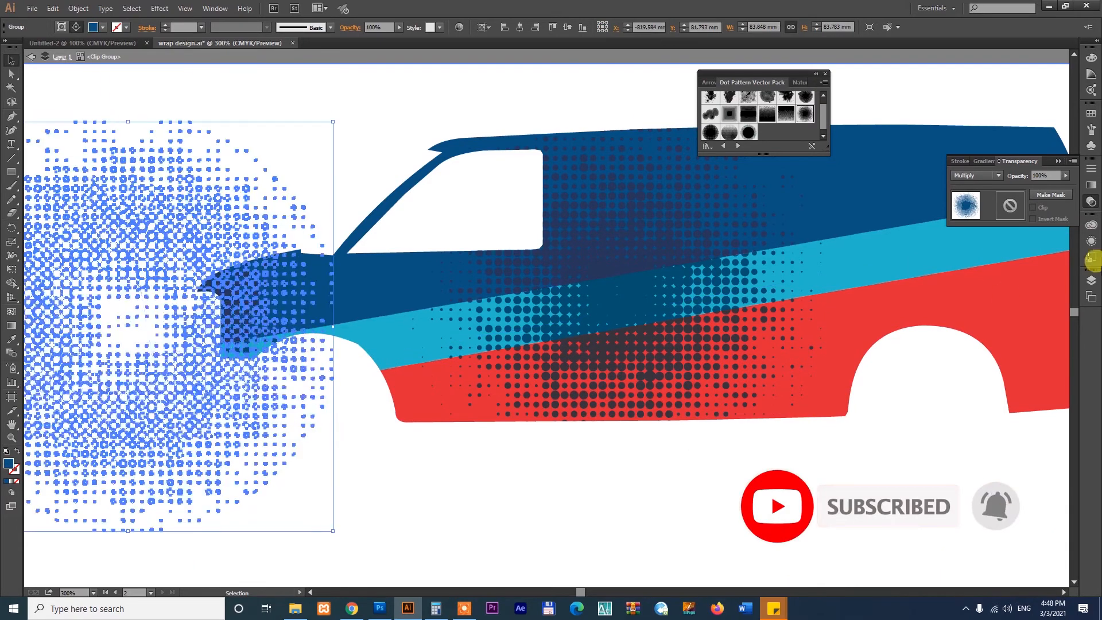
left_click(1066, 178)
left_click_drag(1066, 181, 1029, 188)
left_click(693, 502)
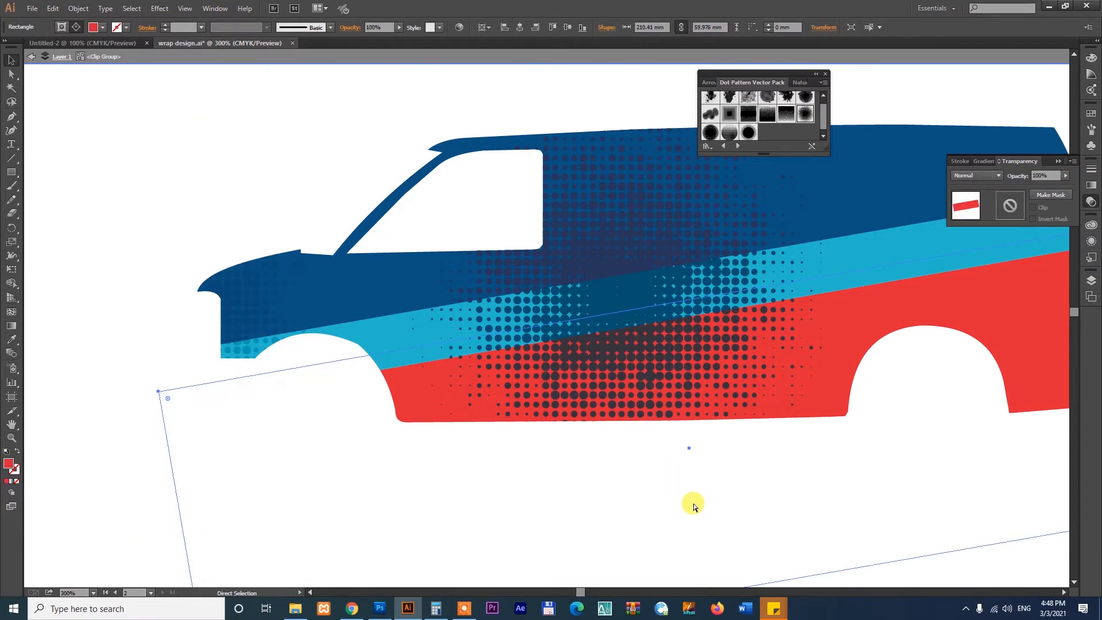
- Exit the clipping mask's isolation mode and close the Dot Pattern Vector Pack symbol library
key("ctrl+minus")
key("ctrl+minus")
left_click_drag(402, 313, 918, 363)
left_click(1000, 439)
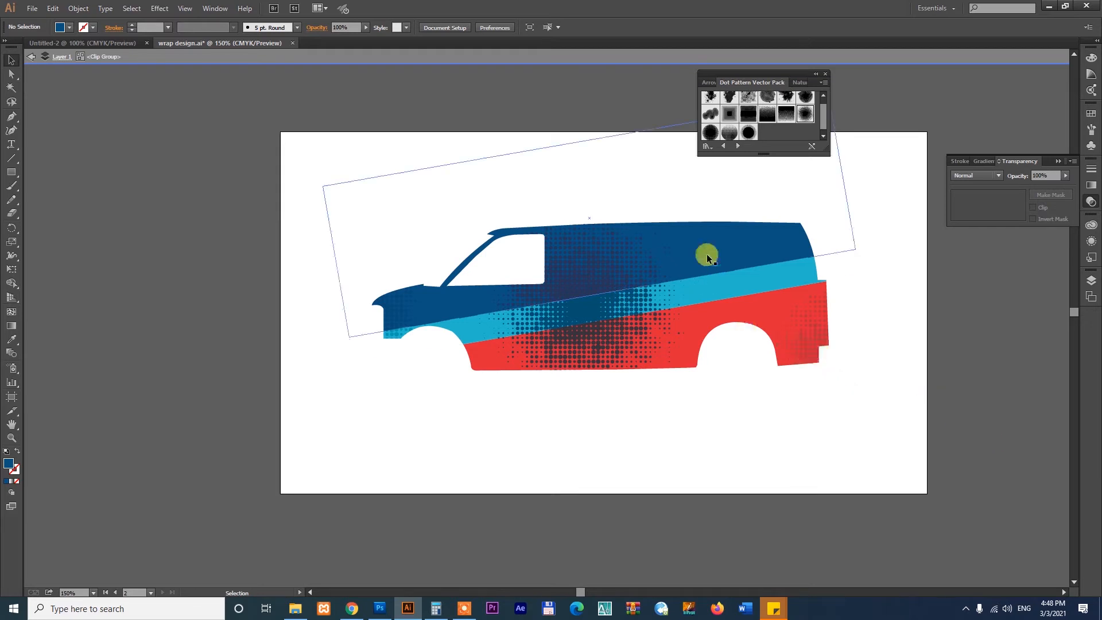
right_click(751, 231)
left_click(778, 269)
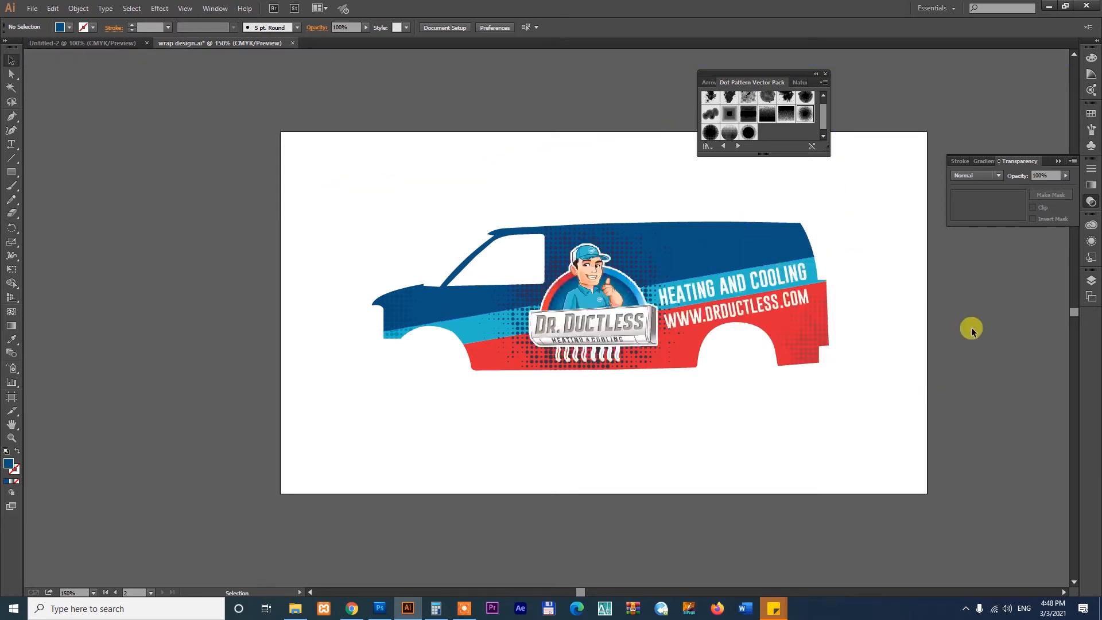
key("z")
left_click_drag(364, 219, 891, 426)
key("v")
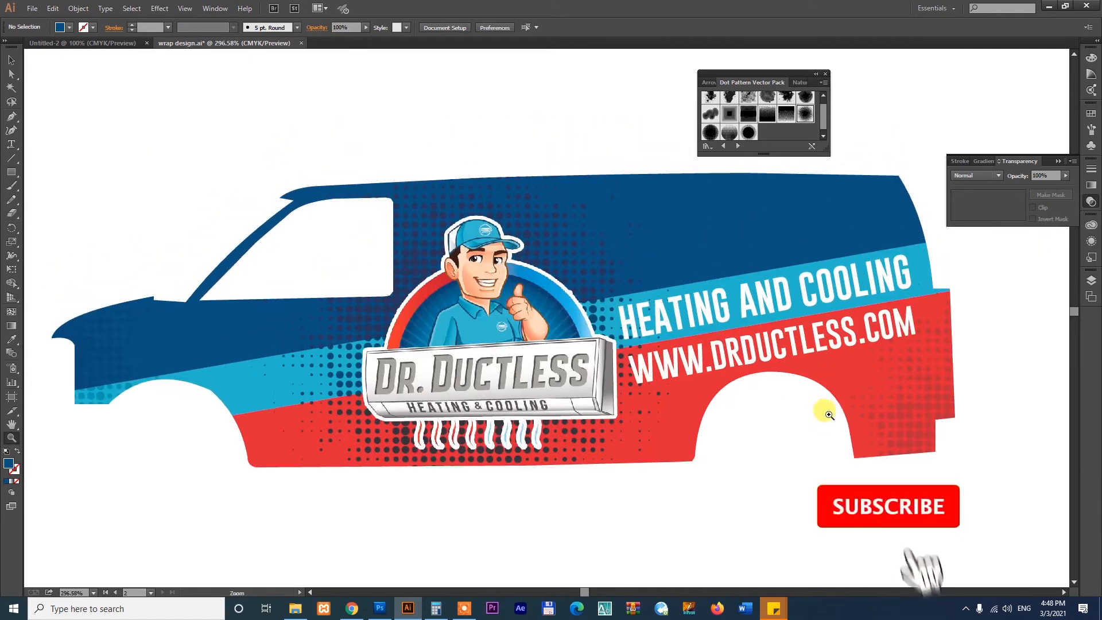
left_click(825, 74)
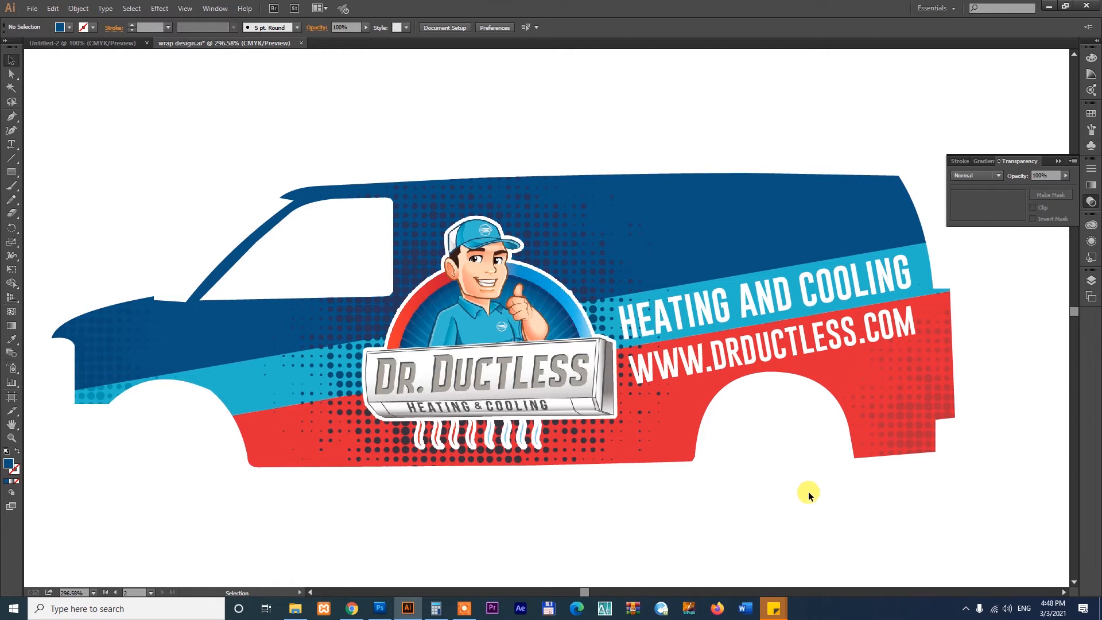
- Group the whole van wrap artwork, including the clipped design, mascot logo and lettering
key("ctrl+minus")
key("ctrl+minus")
key("ctrl+minus")
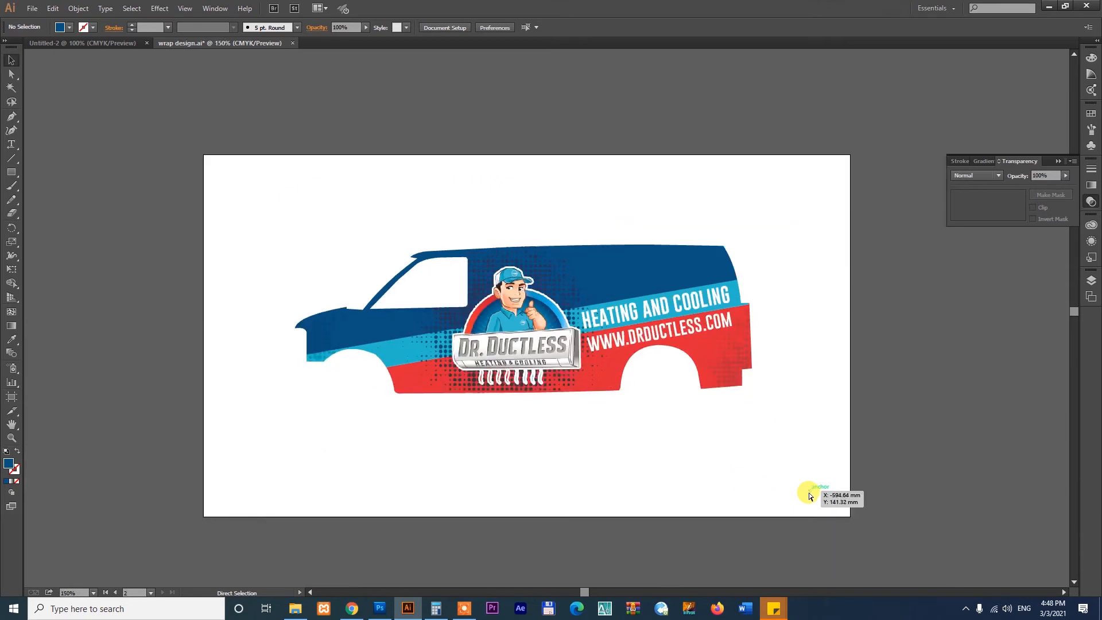
scroll(779, 447, "right", 5)
scroll(669, 406, "down", 1)
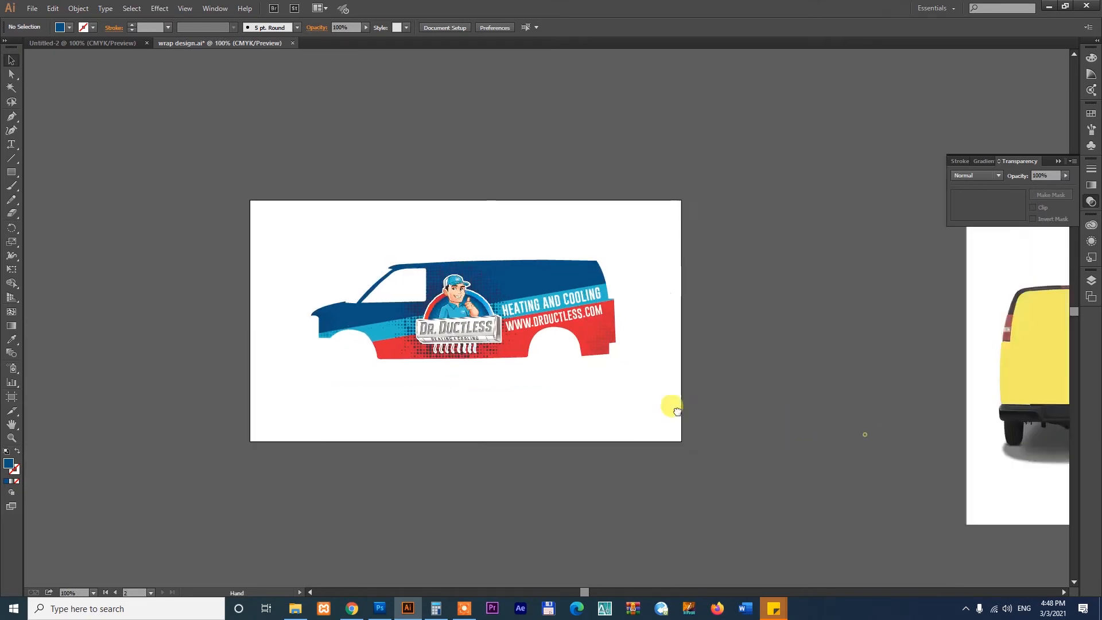
left_click_drag(430, 197, 239, 420)
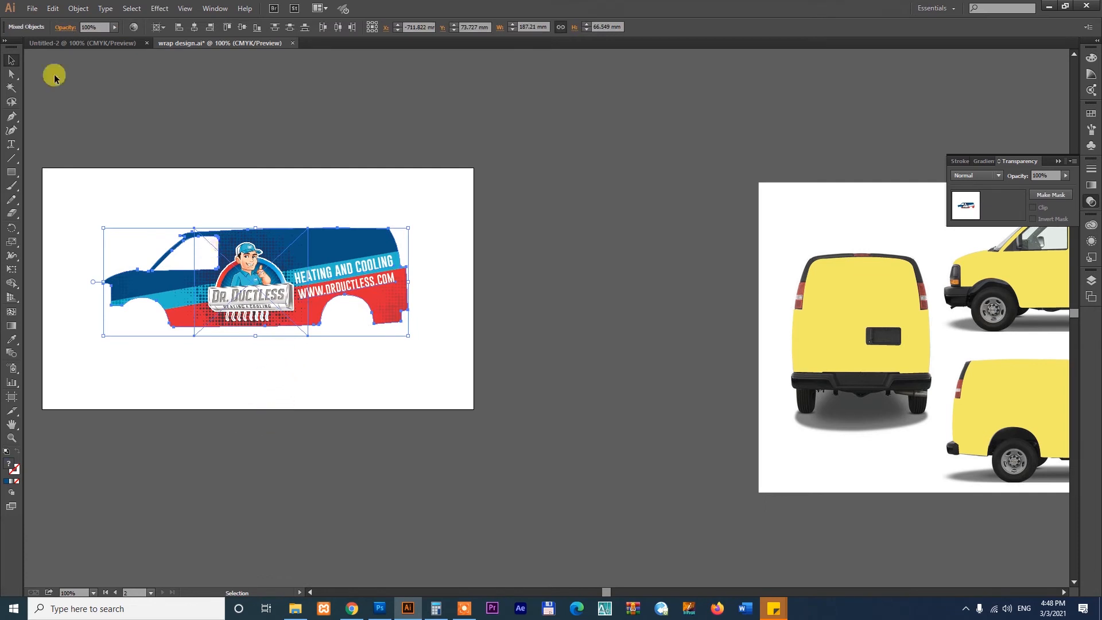
left_click(78, 8)
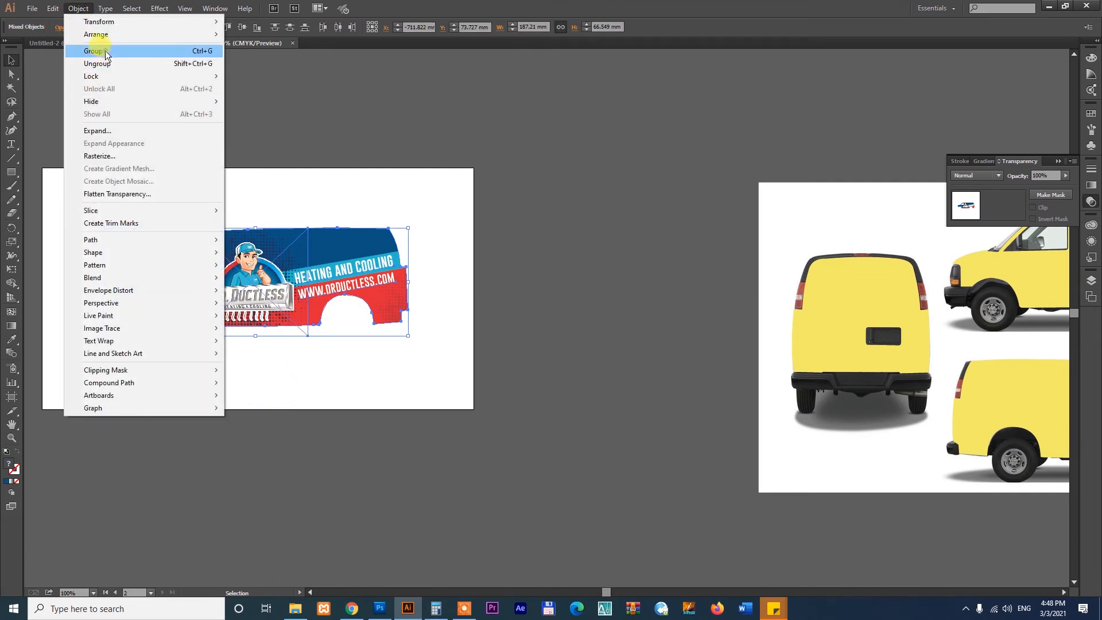
left_click(94, 49)
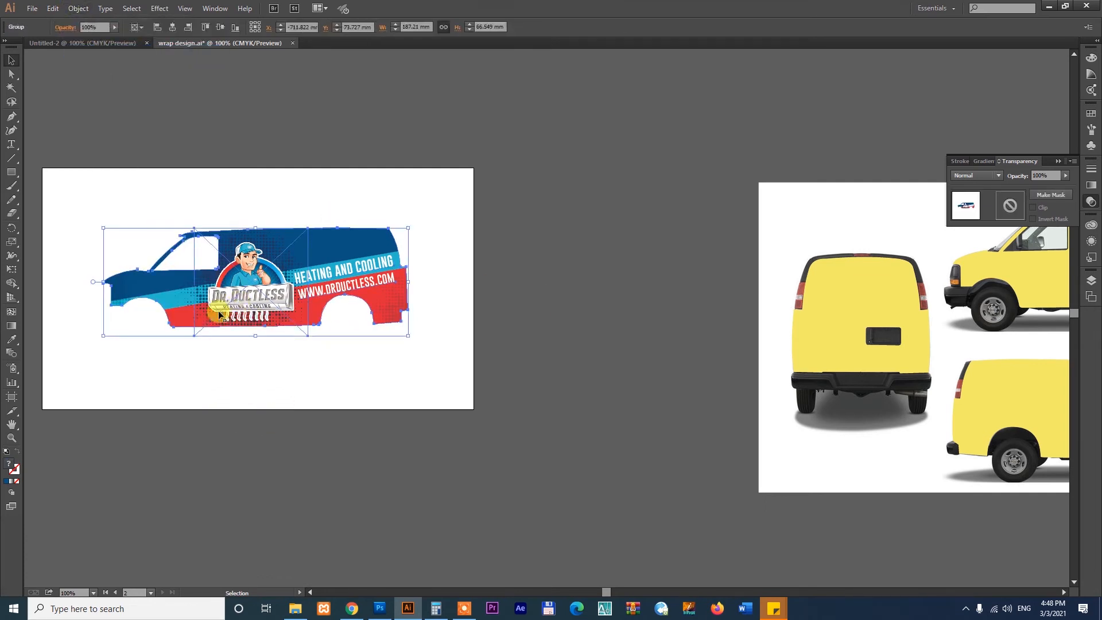
- Move the grouped wrap design onto the upper side-view van in the mockup sheet, aligned with its body
left_click_drag(218, 299, 852, 100)
mouse_move(788, 328)
left_mouse_down()
mouse_move(384, 372)
mouse_move(290, 398)
left_mouse_up()
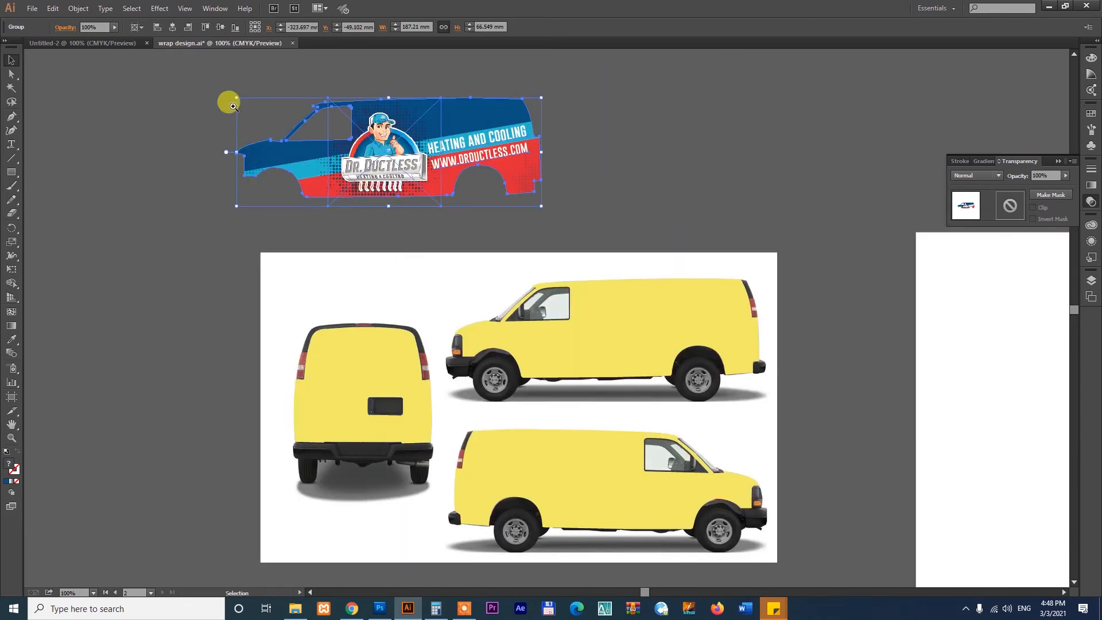
left_click_drag(225, 78, 899, 464)
left_click_drag(488, 150, 790, 398)
left_click(907, 388)
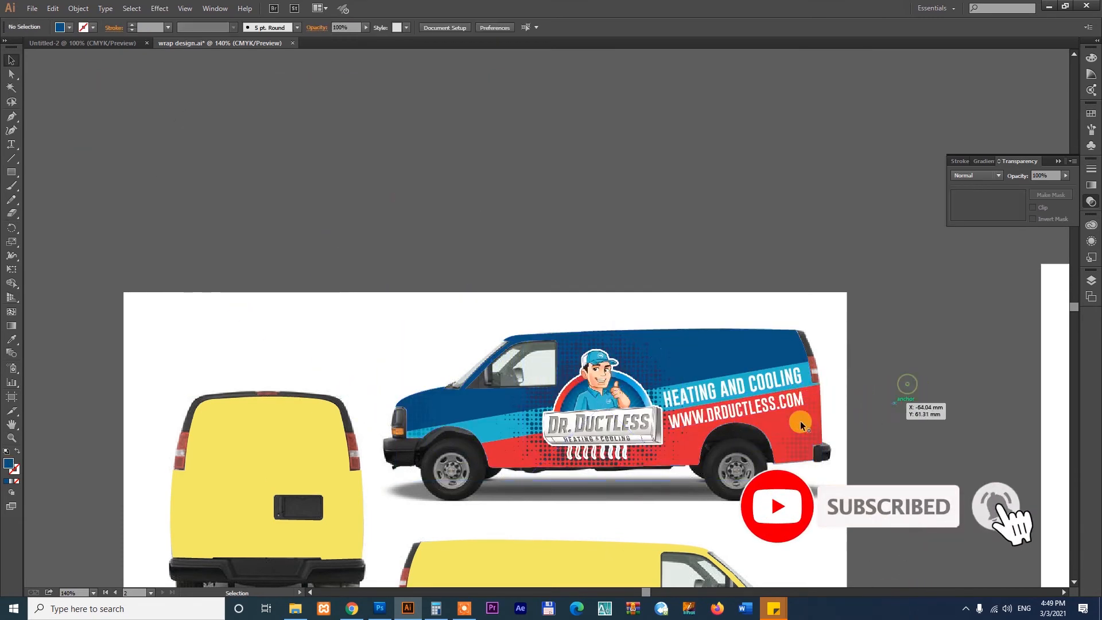
- Isolate the wrap group and duplicate the "HEATING AND COOLING" text onto the dark blue area above the original
key("z")
left_click_drag(366, 297, 890, 542)
key("v")
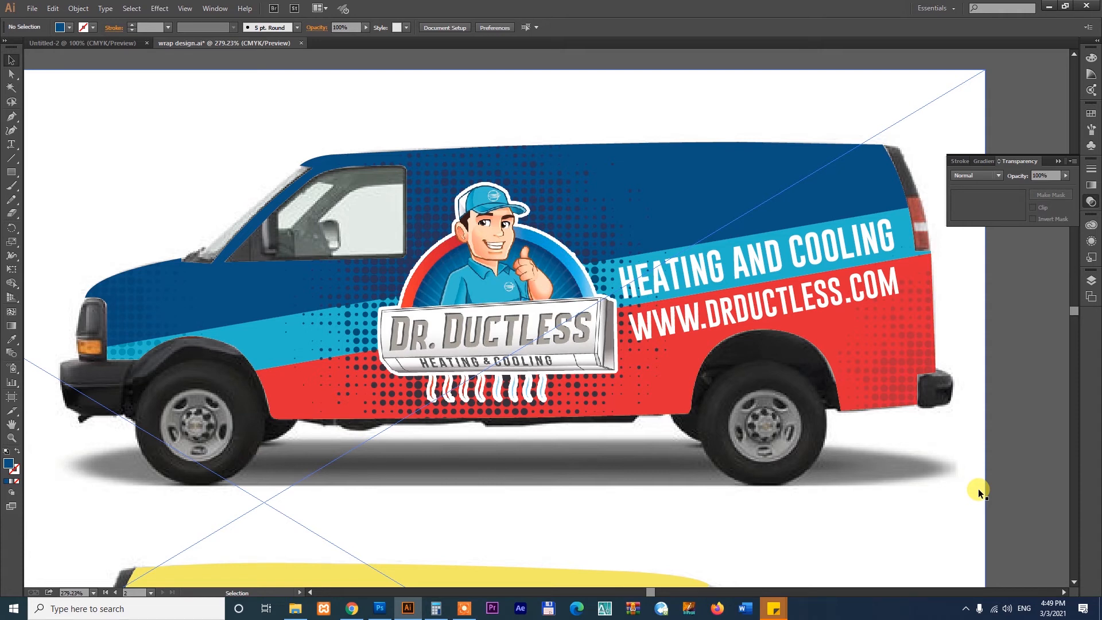
left_click(853, 201)
right_click(856, 157)
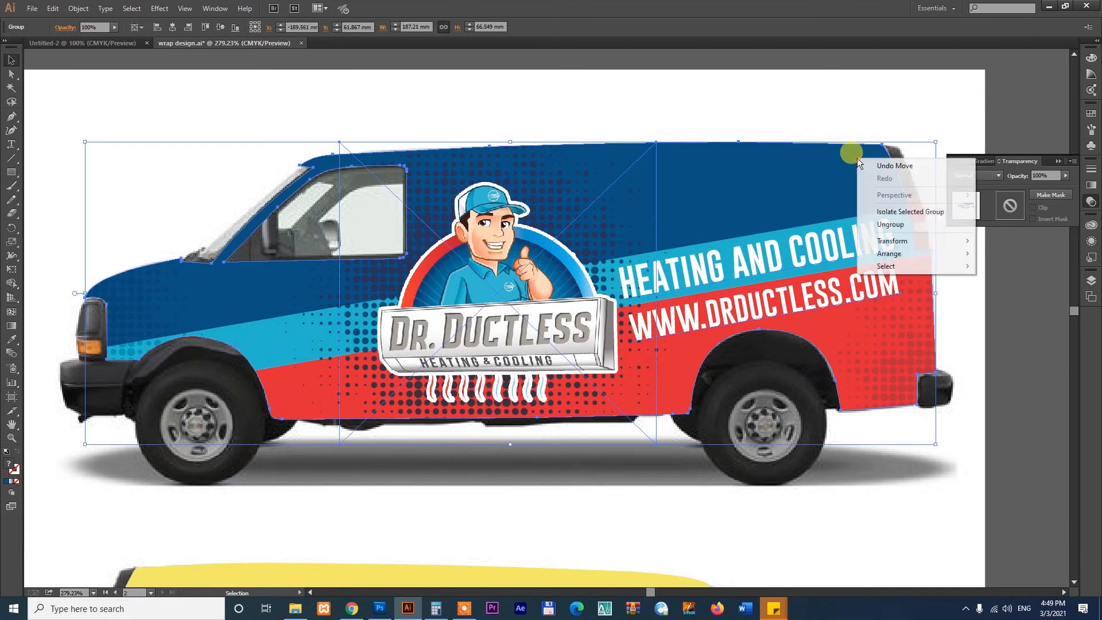
left_click(879, 211)
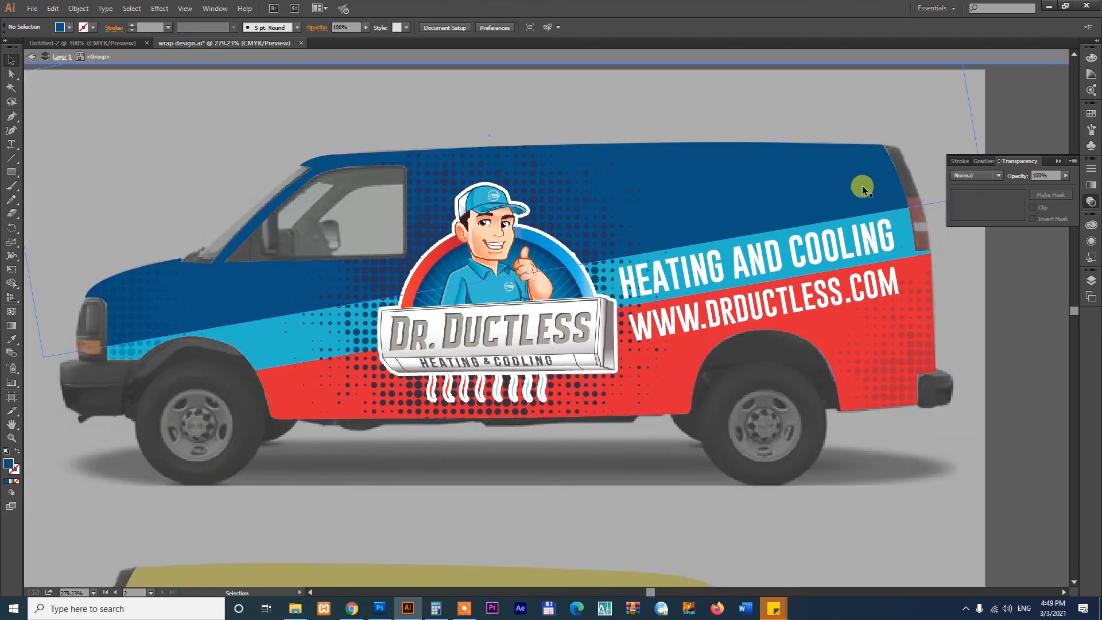
left_click(804, 253)
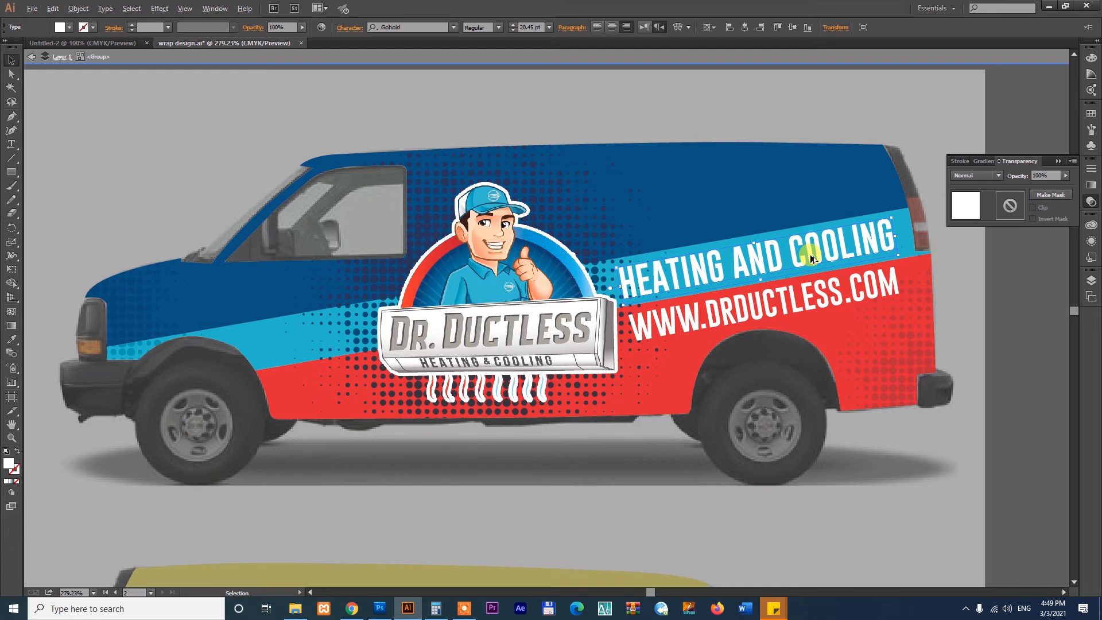
left_click_drag(814, 257, 797, 208)
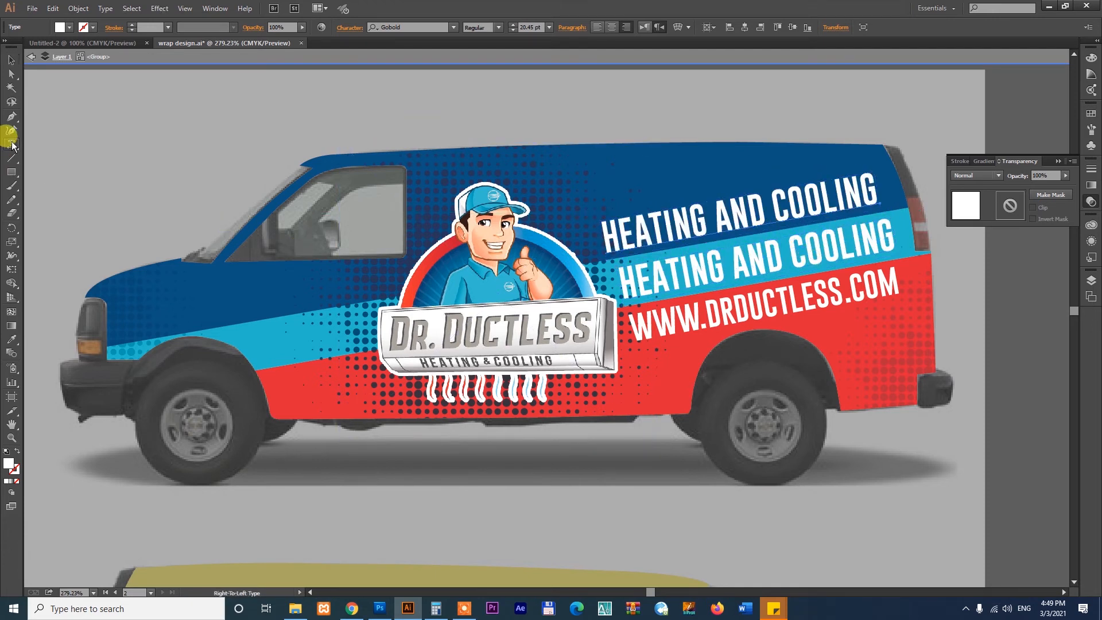
- Replace the wording of the duplicated text line with a placeholder phone number
left_click(609, 238)
left_click_drag(609, 232, 877, 226)
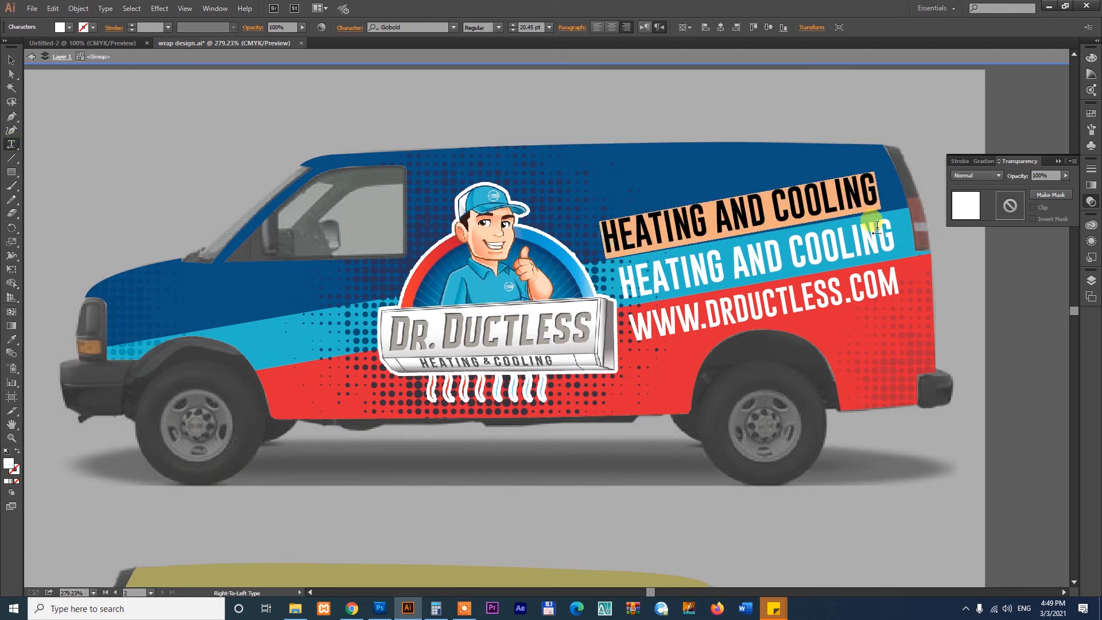
type("123456789")
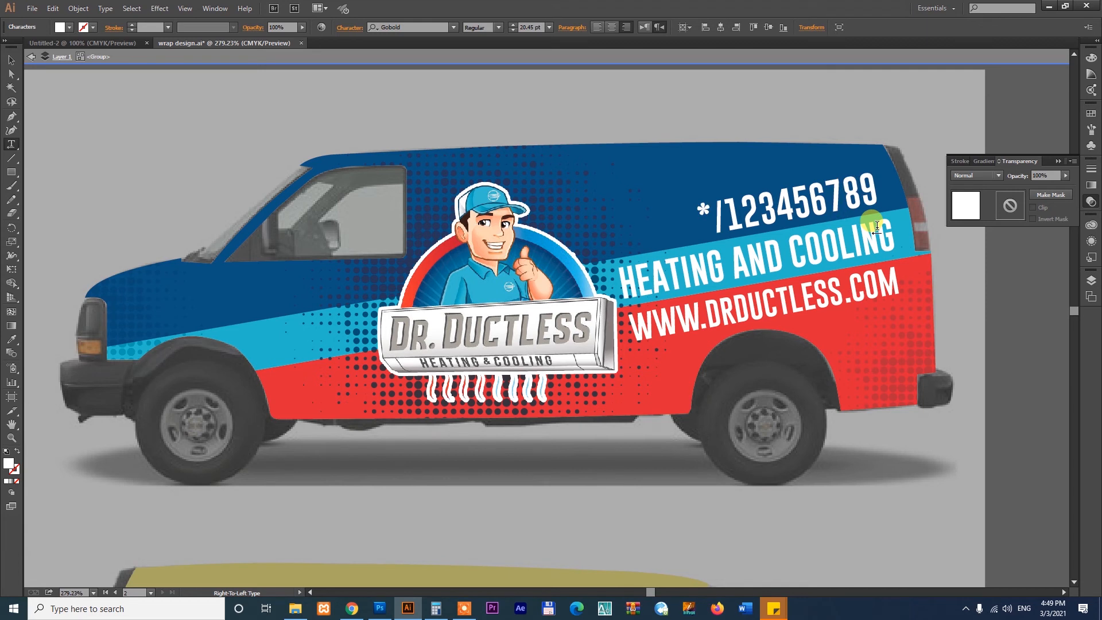
left_click(8, 59)
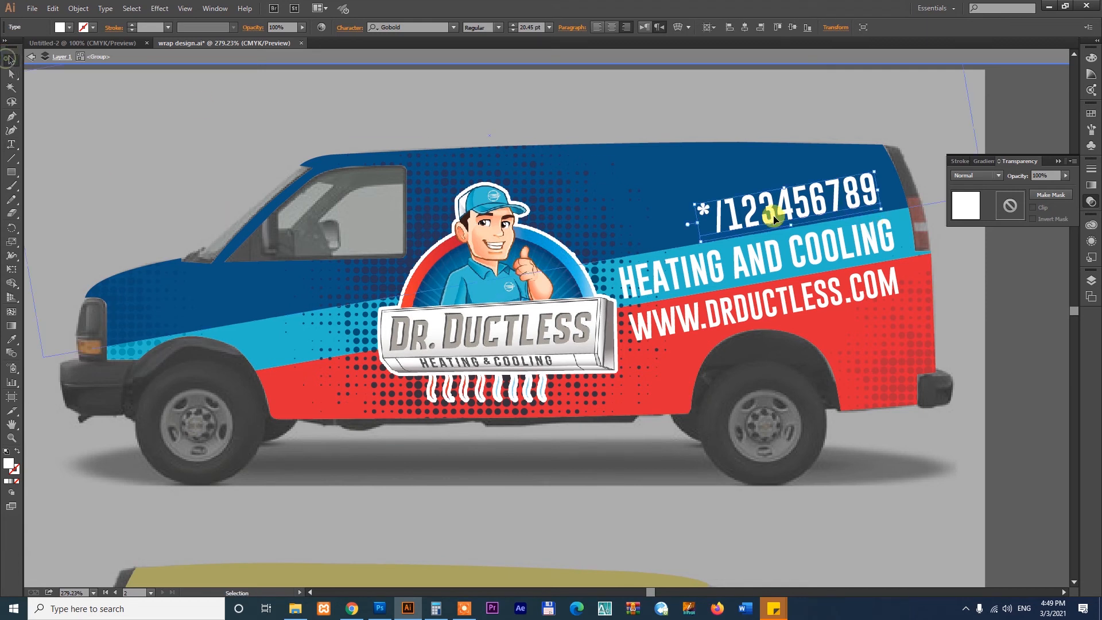
- Shift the number line slightly toward the van's front, above "HEATING AND COOLING", and exit isolation mode
left_click_drag(815, 209, 781, 216)
right_click(861, 153)
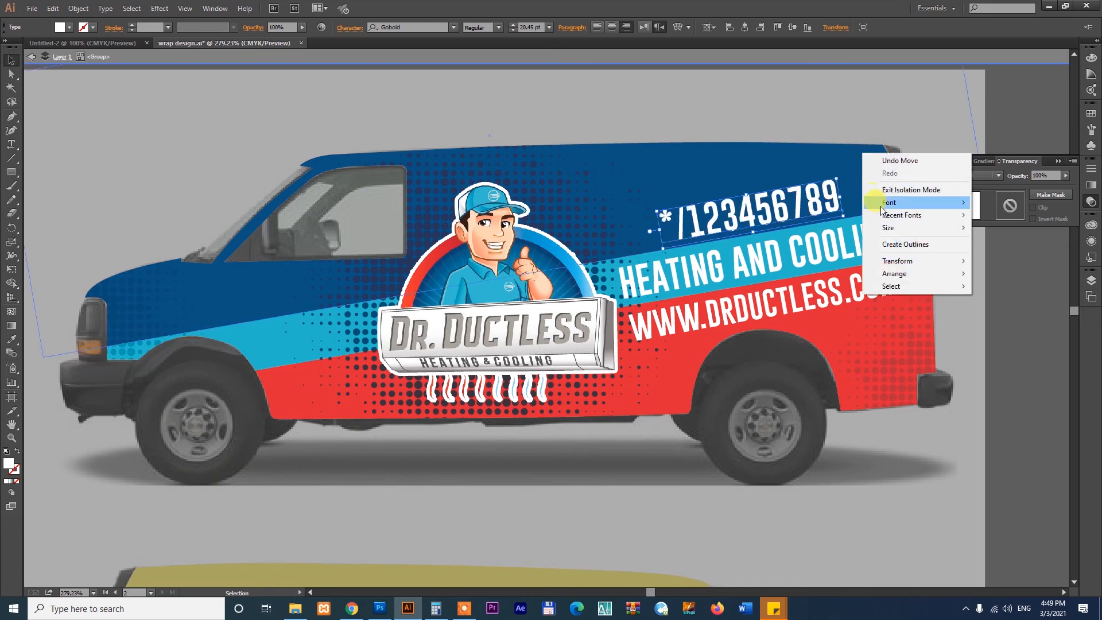
left_click(900, 190)
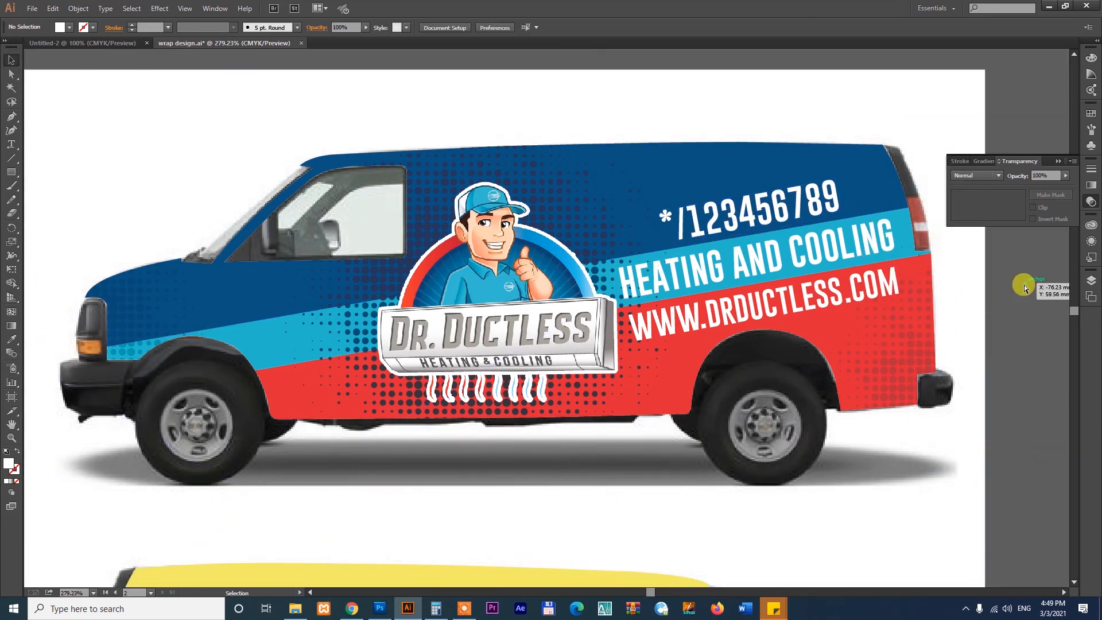
- Examine the full mockup sheet with the wrapped van, and switch to the YouTube channel page in Chrome
key("ctrl+minus")
key("ctrl+minus")
key("ctrl+minus")
left_click_drag(582, 371, 618, 291)
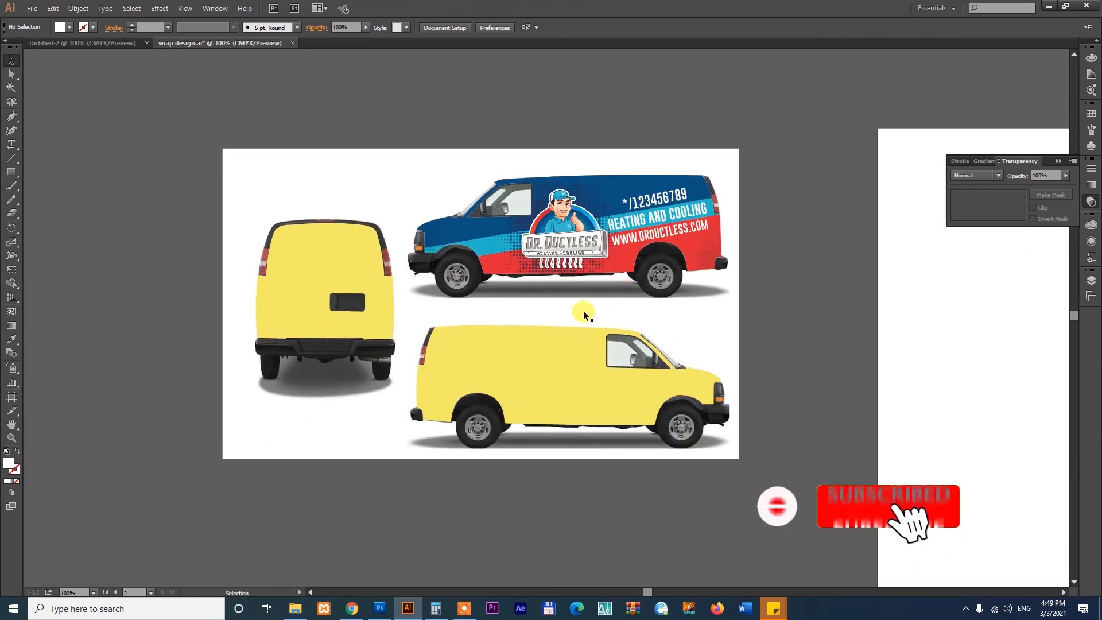
left_click_drag(155, 127, 858, 499)
left_click_drag(749, 318, 740, 333)
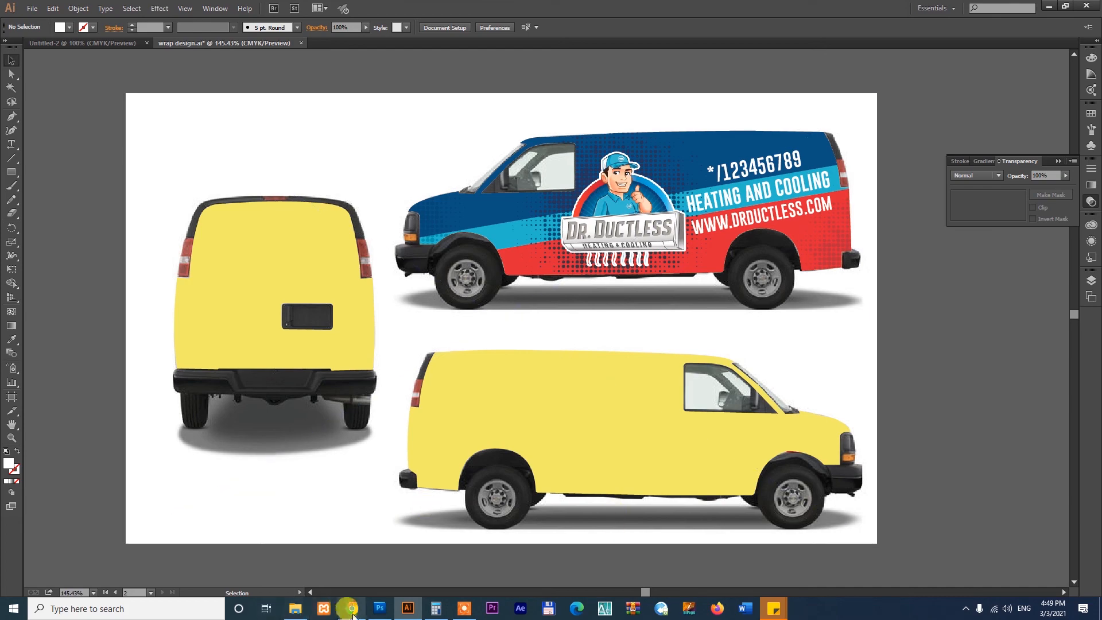
left_click(351, 608)
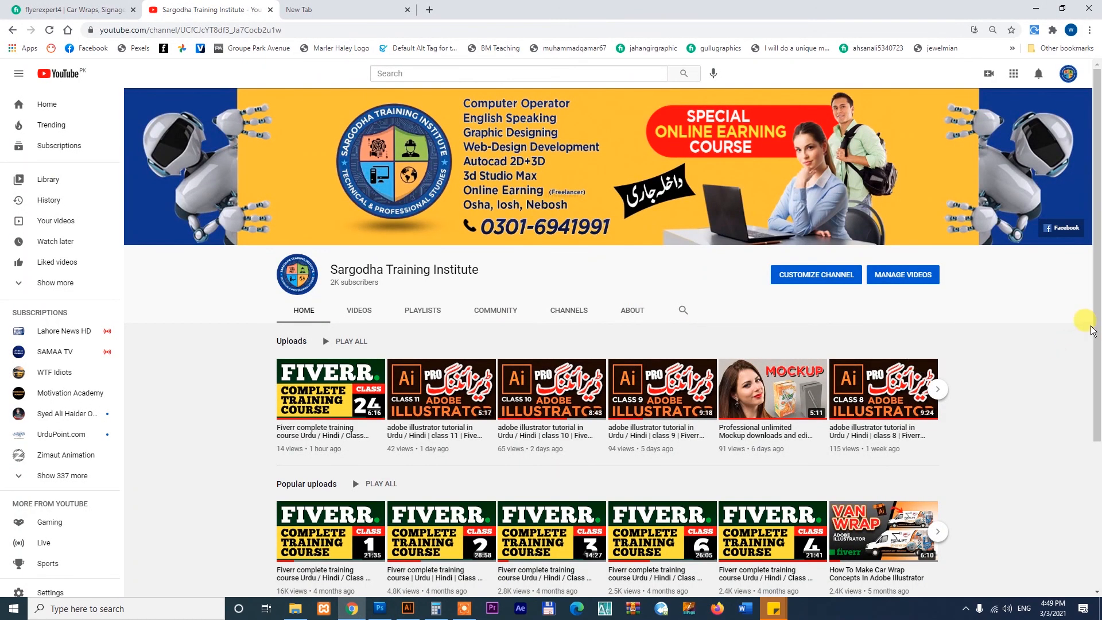